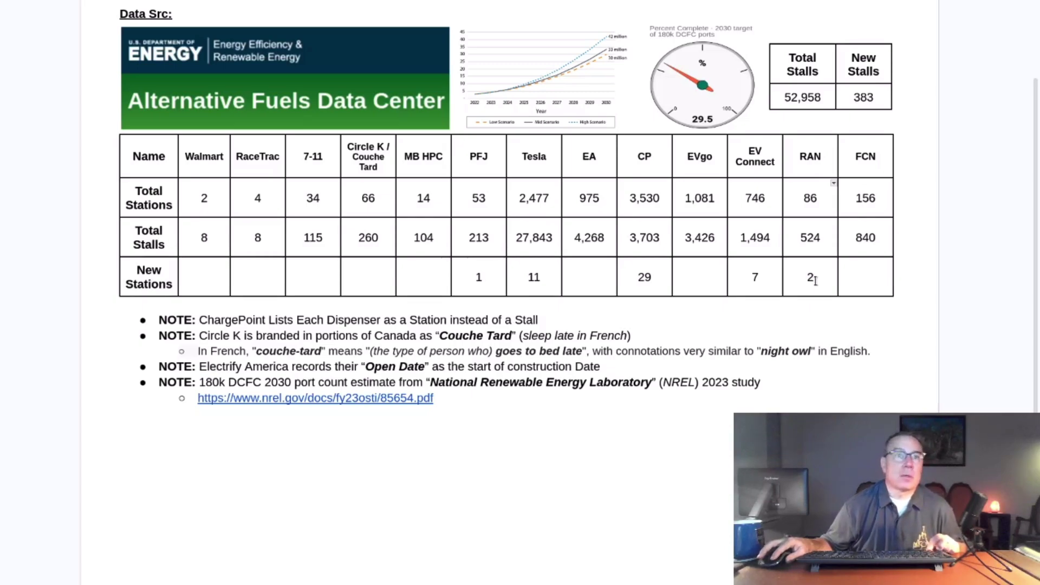
- Switch to the MariaDB terminal, run the prepared query for Pilot and Flying J stations, and highlight the Flying J 672 row
{"action": "key", "text": "super"}
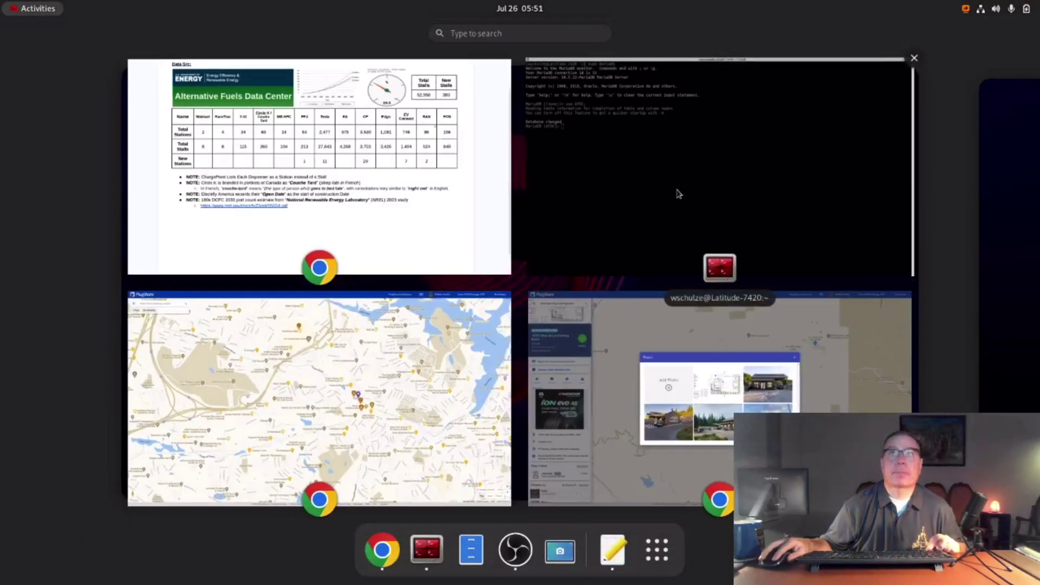
{"action": "left_click", "coordinate": [675, 195]}
{"action": "key", "text": "super"}
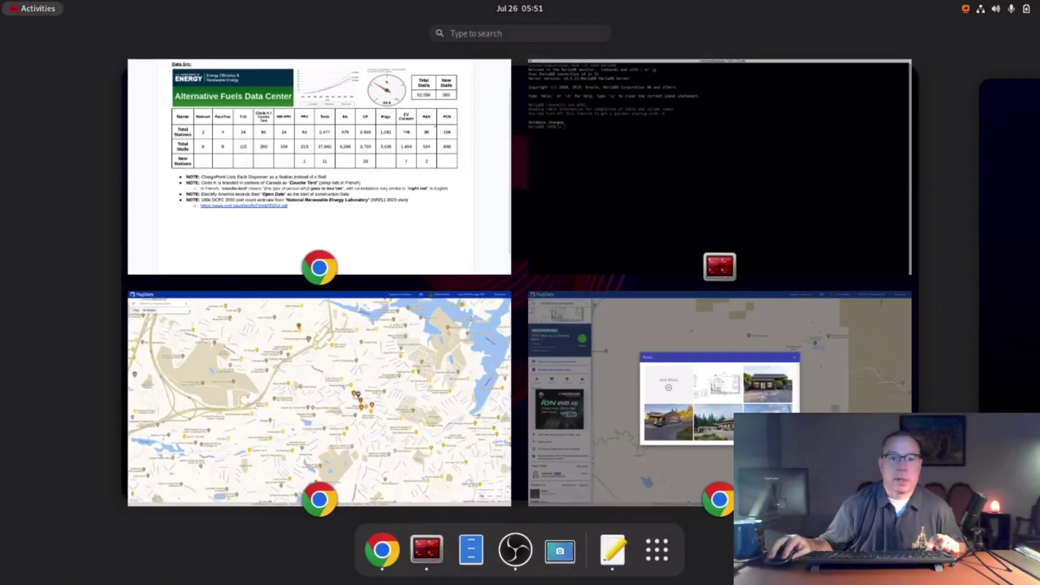
{"action": "key", "text": "super"}
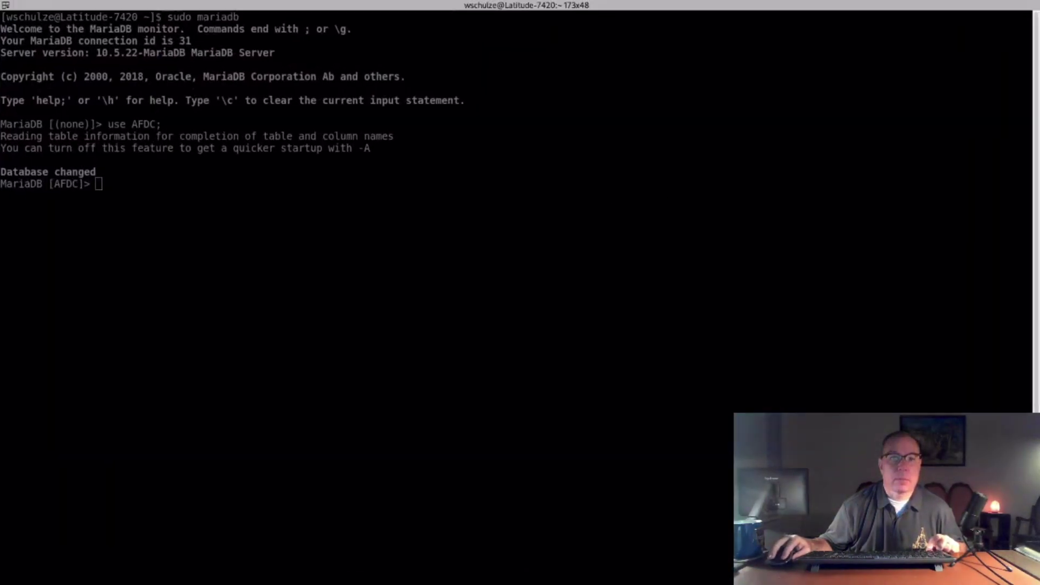
{"action": "right_click", "coordinate": [295, 287]}
{"action": "left_click", "coordinate": [346, 310]}
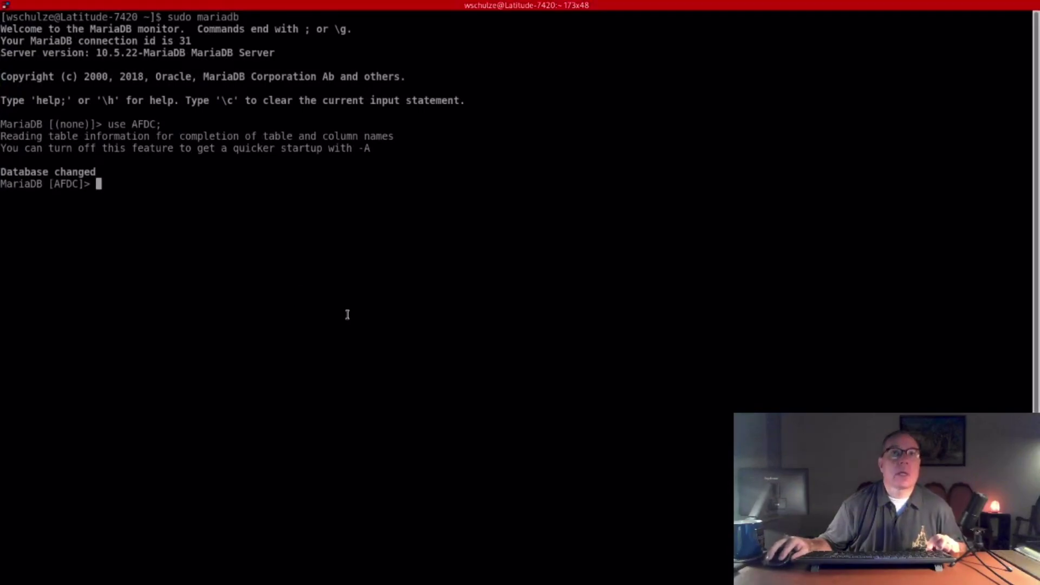
{"action": "key", "text": "Return"}
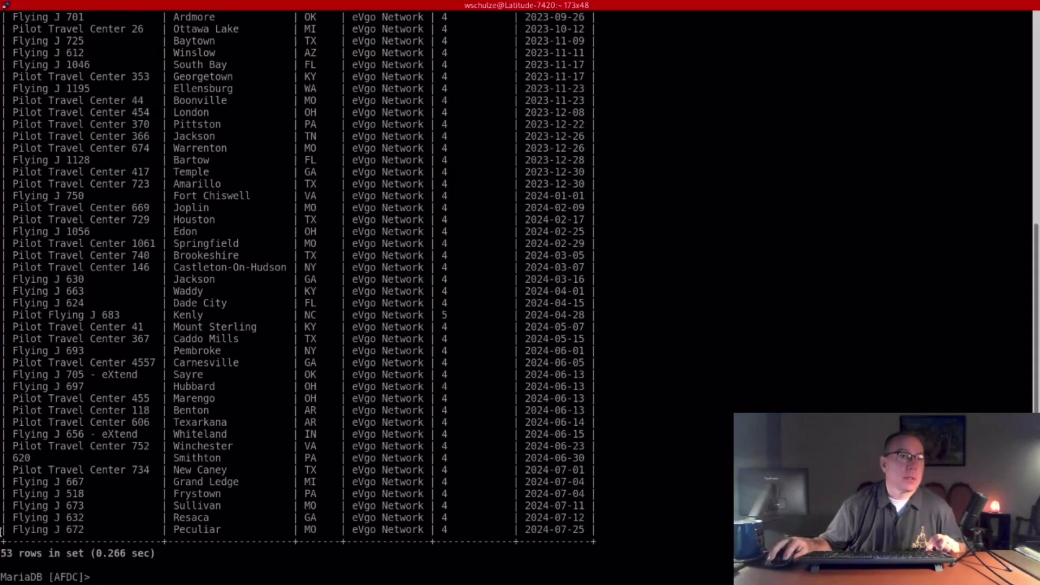
{"action": "left_click_drag", "start_coordinate": [19, 533], "coordinate": [597, 529]}
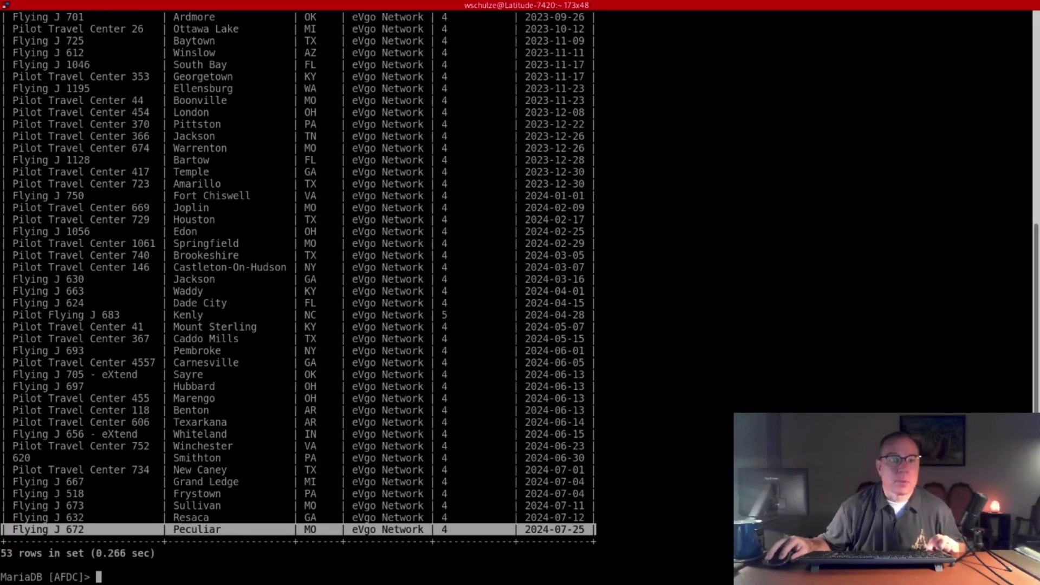
- Run the prepared query for new Tesla Supercharger stations with NewData.id above 85000 and highlight the Gateway Plaza row in Gardena
{"action": "key", "text": "alt+Tab"}
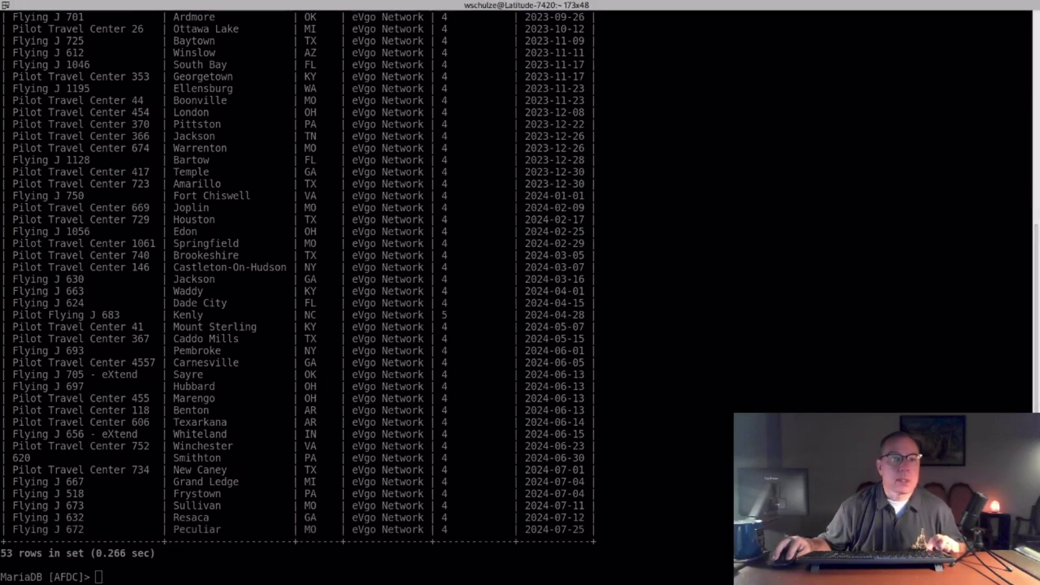
{"action": "right_click", "coordinate": [212, 339]}
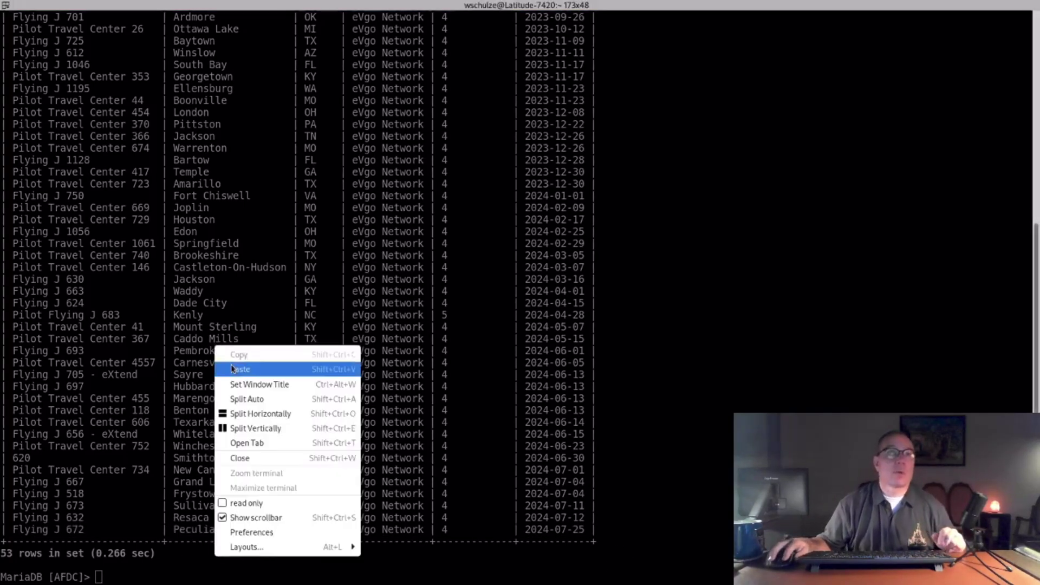
{"action": "left_click", "coordinate": [233, 365]}
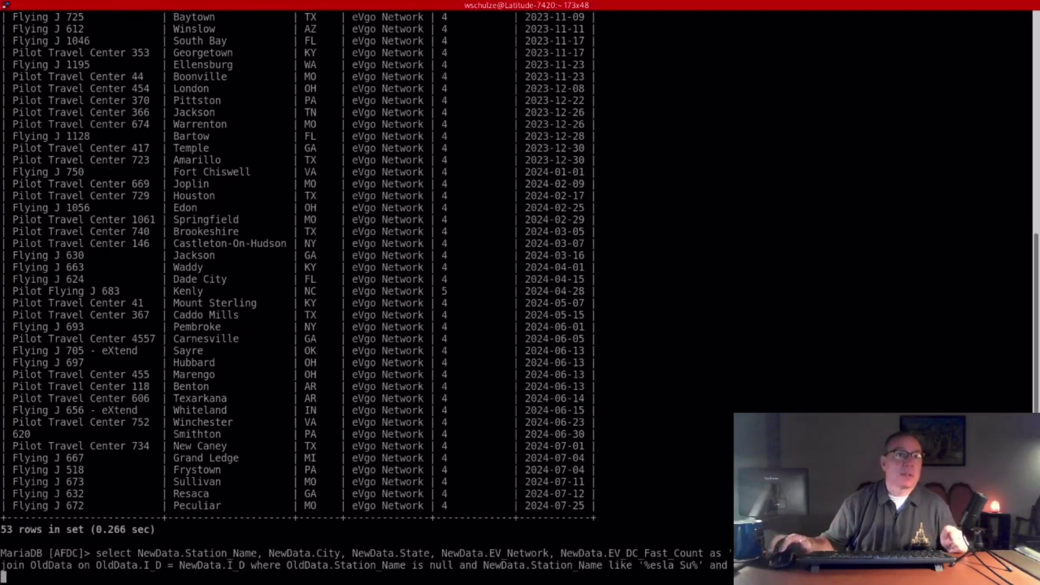
{"action": "key", "text": "Return"}
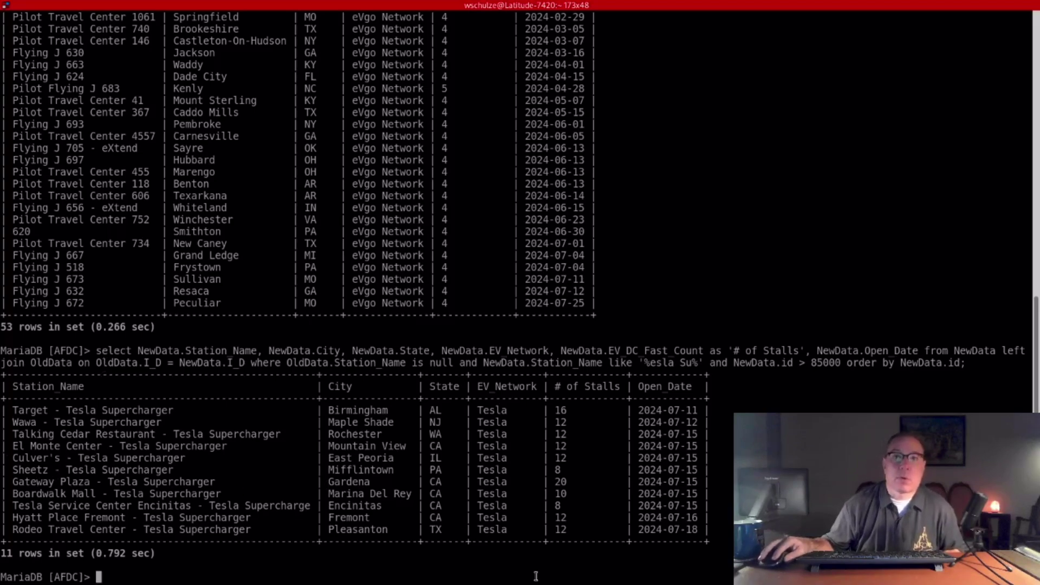
{"action": "left_click_drag", "start_coordinate": [570, 482], "coordinate": [2, 483]}
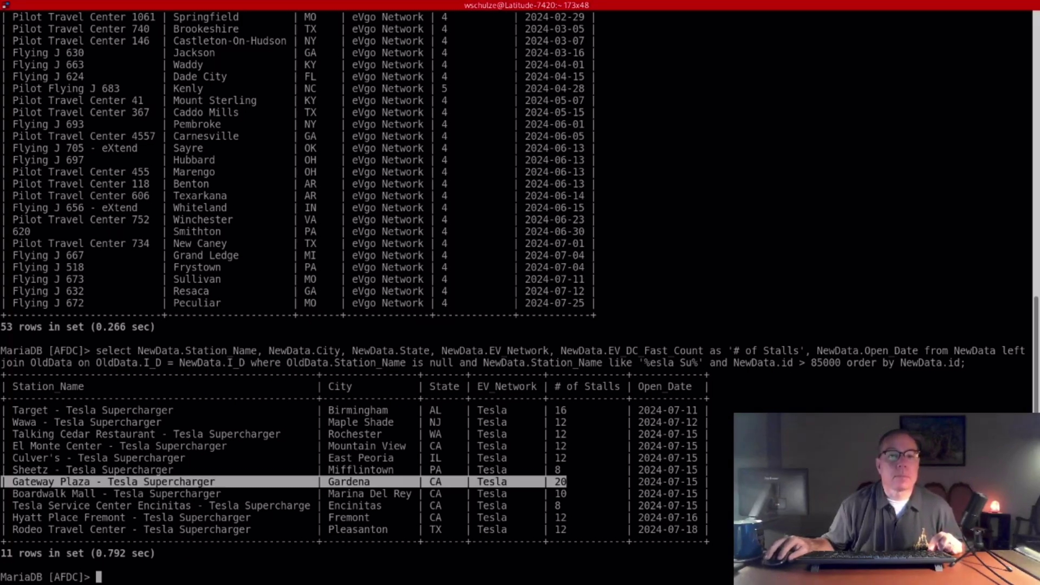
- Run the prepared query for new ChargePoint stations with NewData.id above 85000 and highlight the PMLP rows in Peabody, MA
{"action": "key", "text": "alt+Tab"}
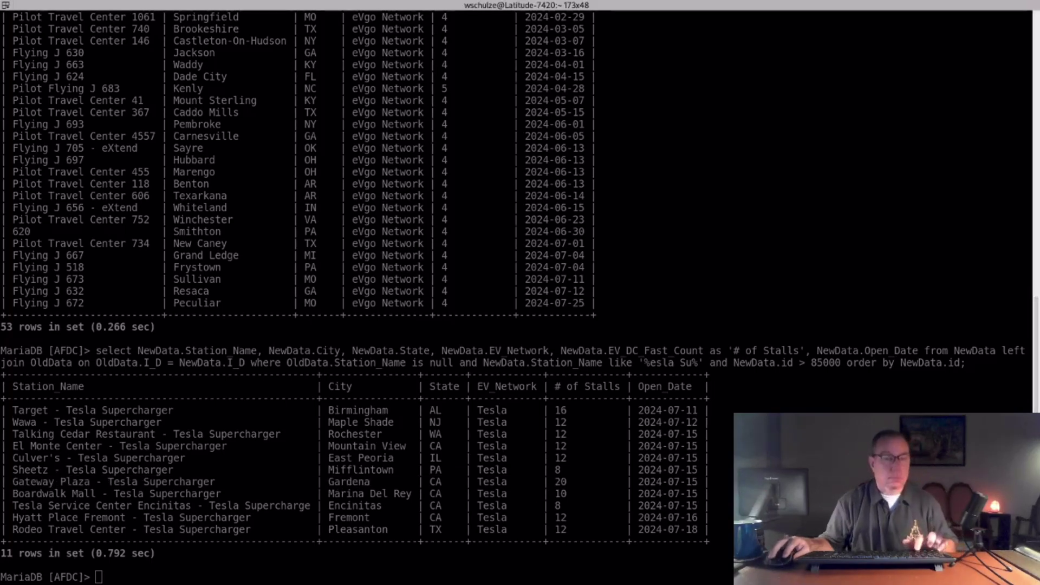
{"action": "right_click", "coordinate": [212, 470]}
{"action": "left_click", "coordinate": [255, 279]}
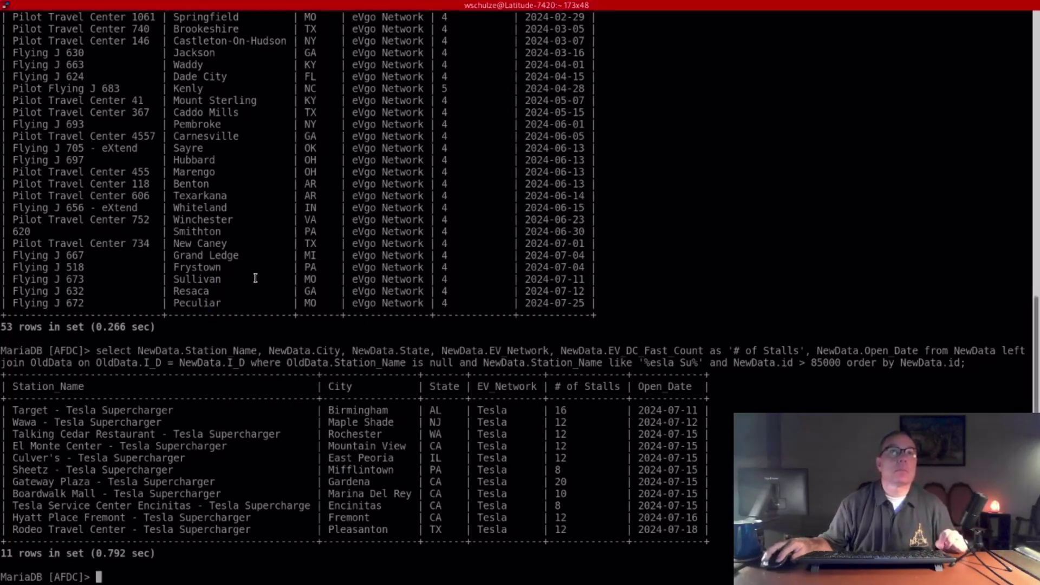
{"action": "key", "text": "Return"}
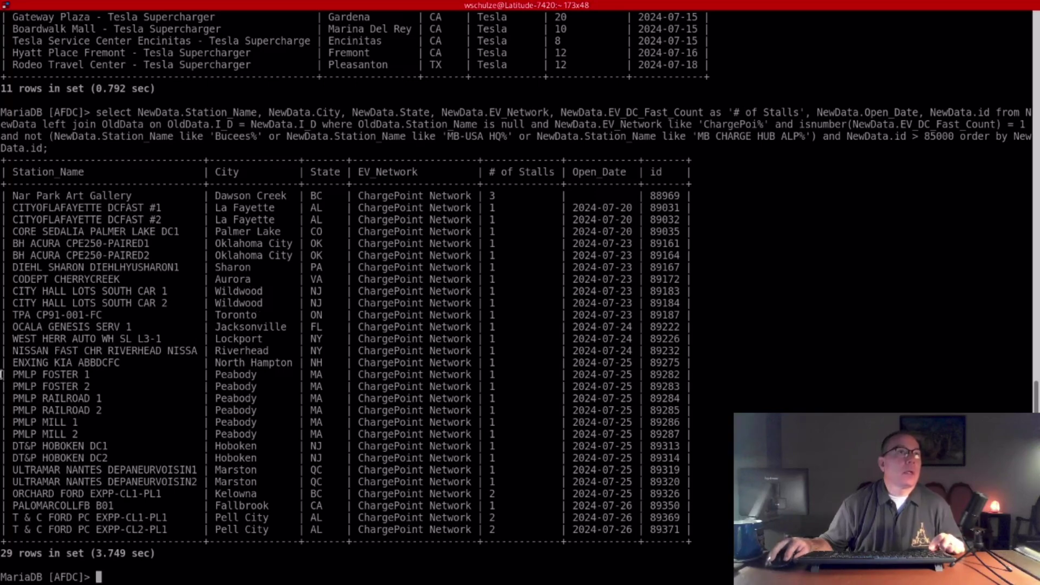
{"action": "left_click_drag", "start_coordinate": [2, 374], "coordinate": [729, 429]}
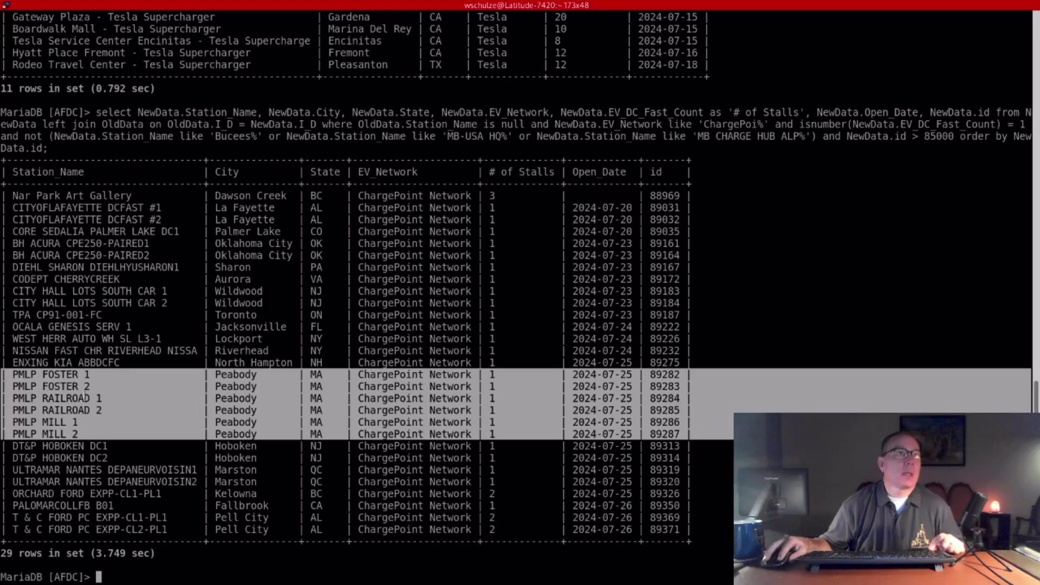
- Switch to the PlugShare map and look over the fast-charging stations in and around Peabody
{"action": "key", "text": "super"}
{"action": "left_click", "coordinate": [633, 343]}
{"action": "key", "text": "super"}
{"action": "left_click", "coordinate": [239, 361]}
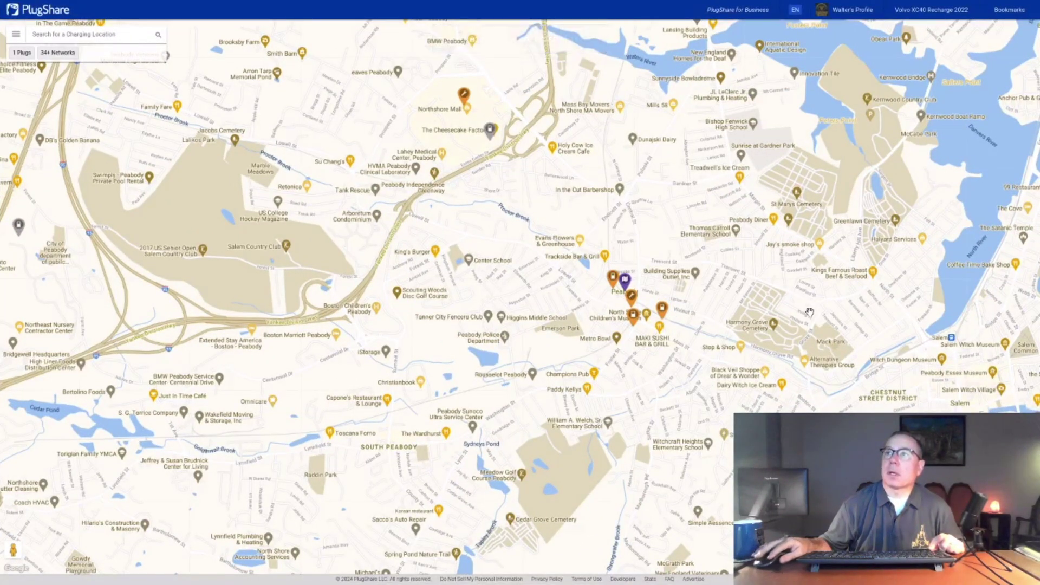
{"action": "scroll", "coordinate": [804, 317], "scroll_direction": "down", "scroll_amount": 1}
{"action": "scroll", "coordinate": [801, 313], "scroll_direction": "down", "scroll_amount": 1}
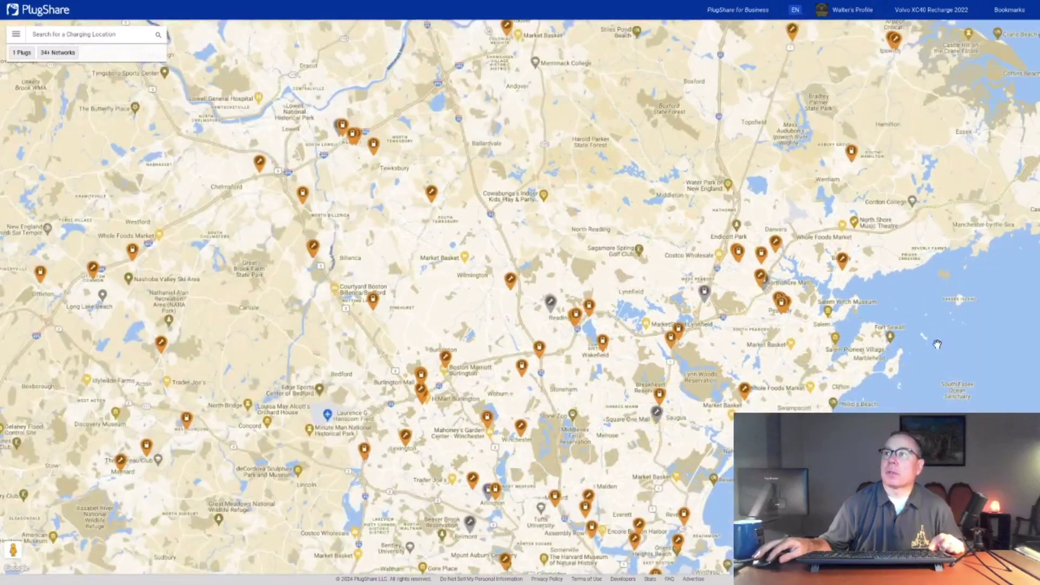
{"action": "scroll", "coordinate": [786, 310], "scroll_direction": "up", "scroll_amount": 3}
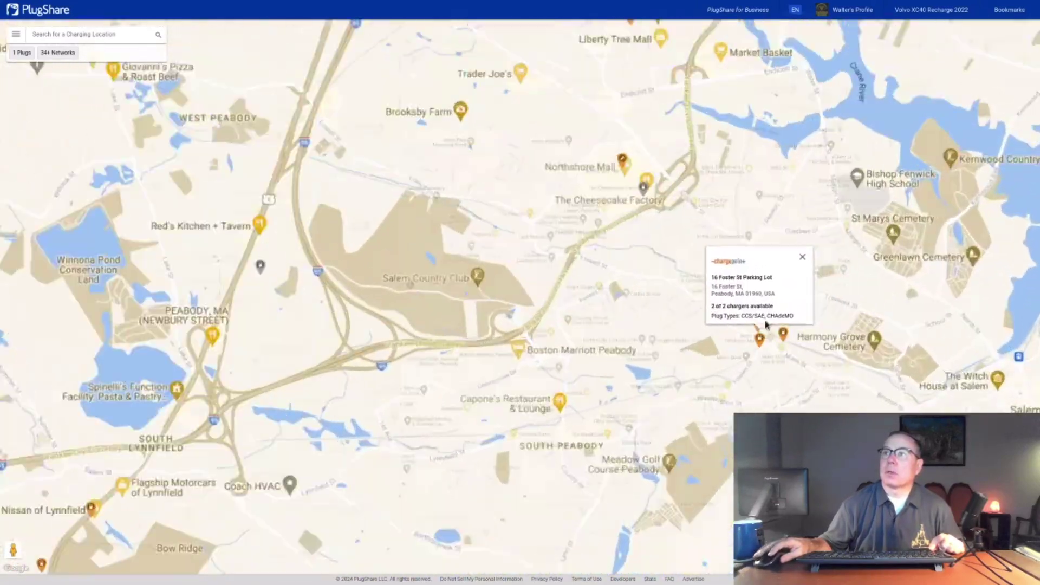
{"action": "scroll", "coordinate": [840, 324], "scroll_direction": "up", "scroll_amount": 1}
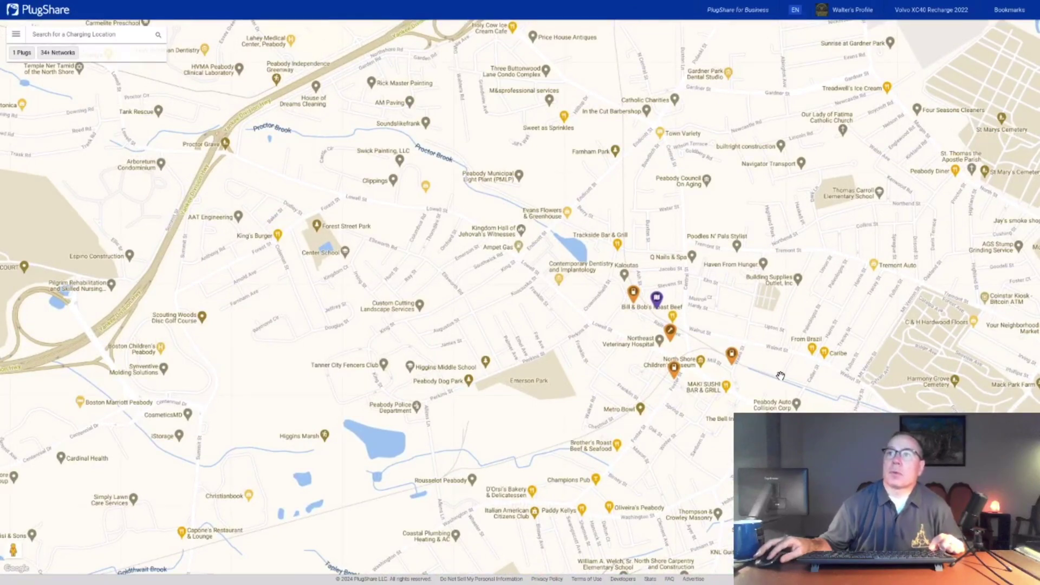
- View the PlugShare listings for the 16 Foster St, Mill St and 3 Railroad Ave parking lots in Peabody
{"action": "left_click", "coordinate": [674, 372]}
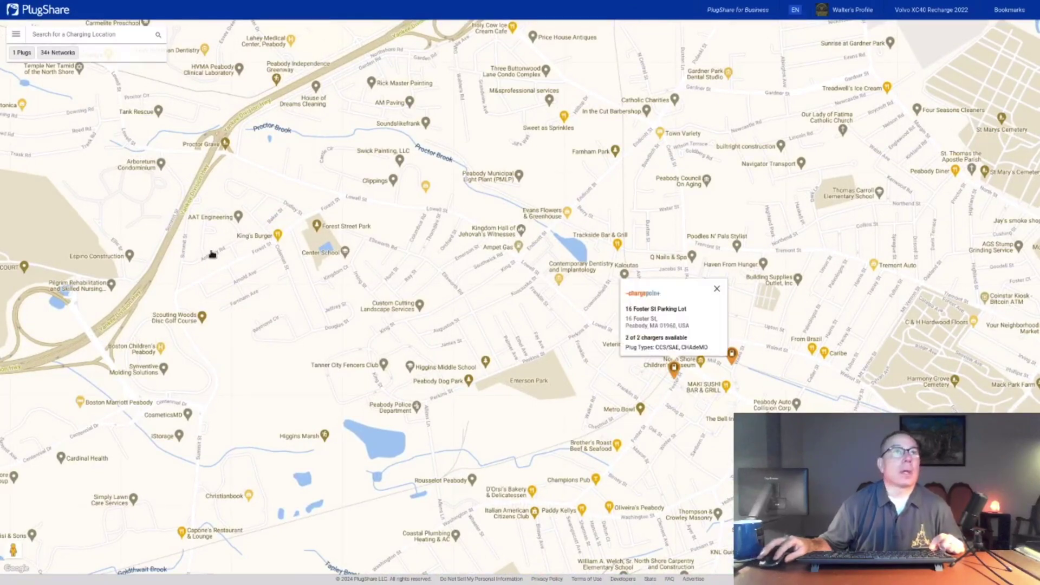
{"action": "left_click", "coordinate": [717, 292]}
{"action": "left_click", "coordinate": [731, 354]}
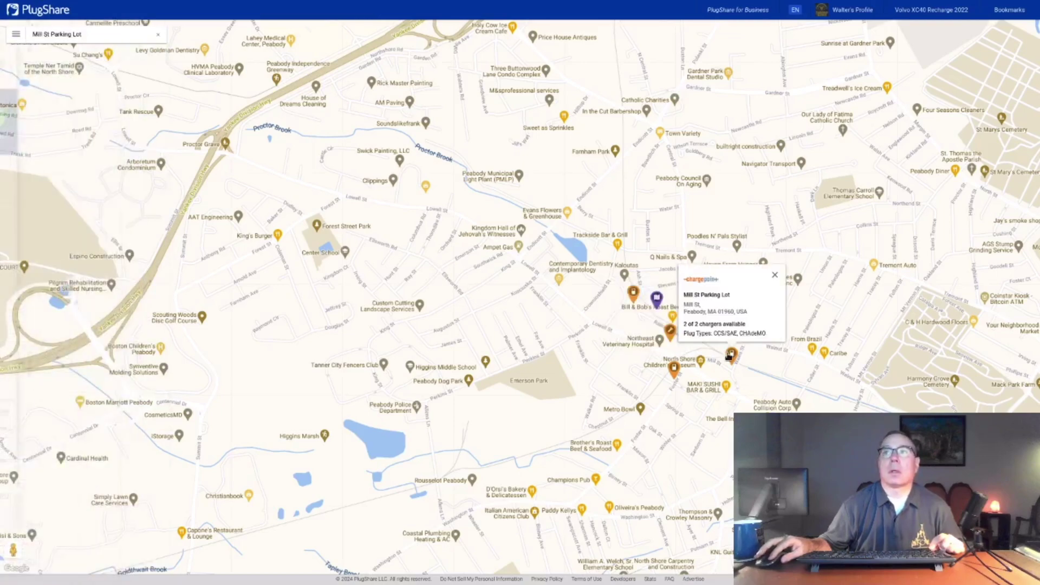
{"action": "left_click", "coordinate": [631, 294]}
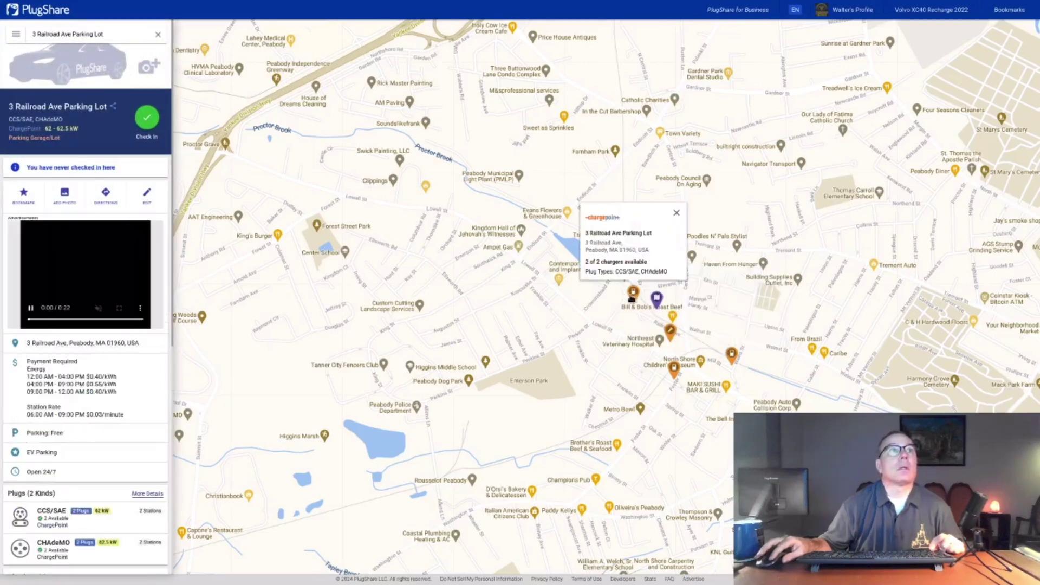
- Open the 16 Foster St Parking Lot photos and view the enlarged picture of the two orange chargers, closing the gallery when done
{"action": "left_click", "coordinate": [673, 369]}
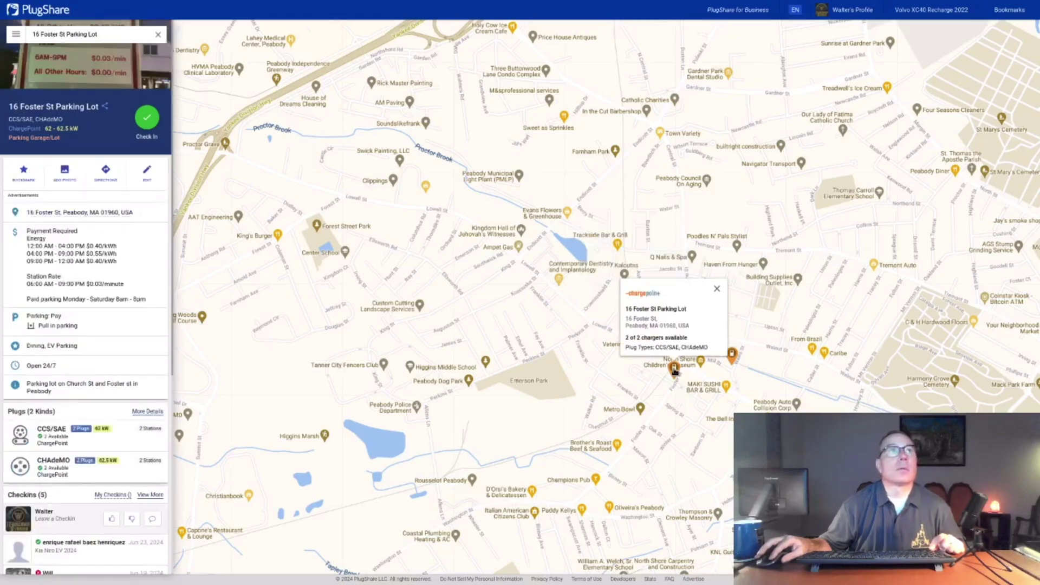
{"action": "left_click", "coordinate": [674, 368]}
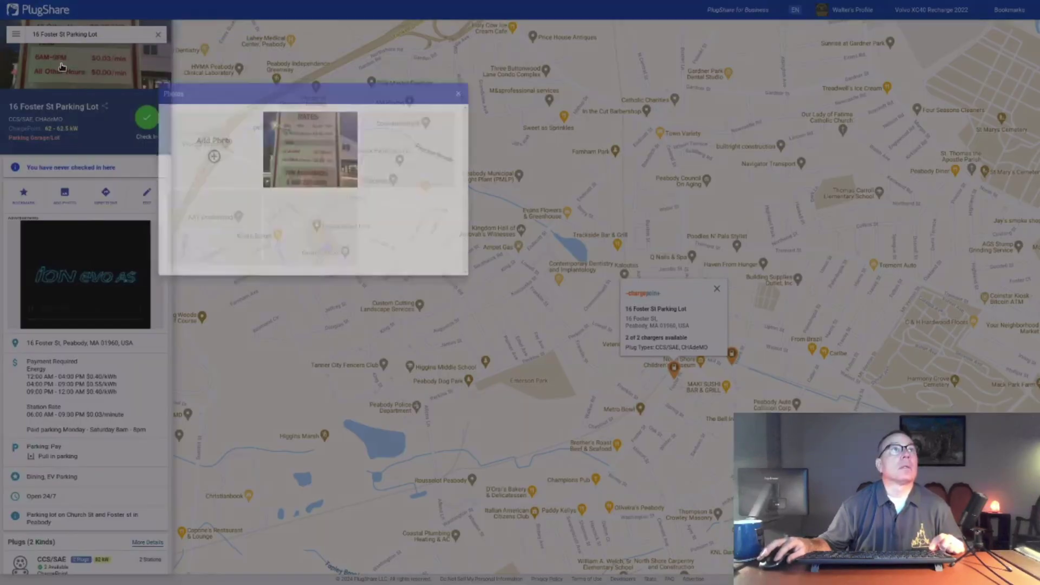
{"action": "left_click", "coordinate": [620, 281]}
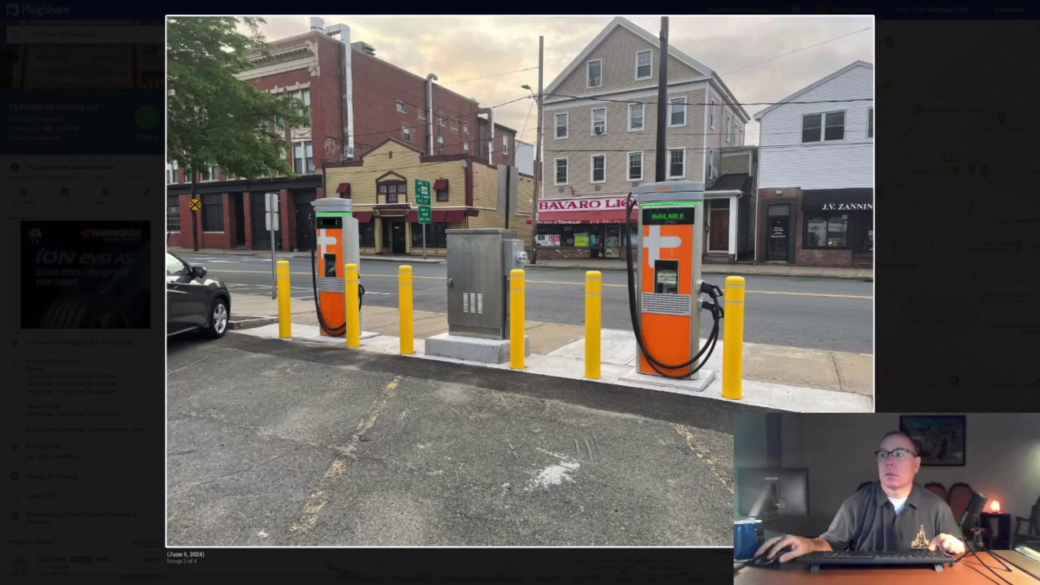
{"action": "key", "text": "Escape"}
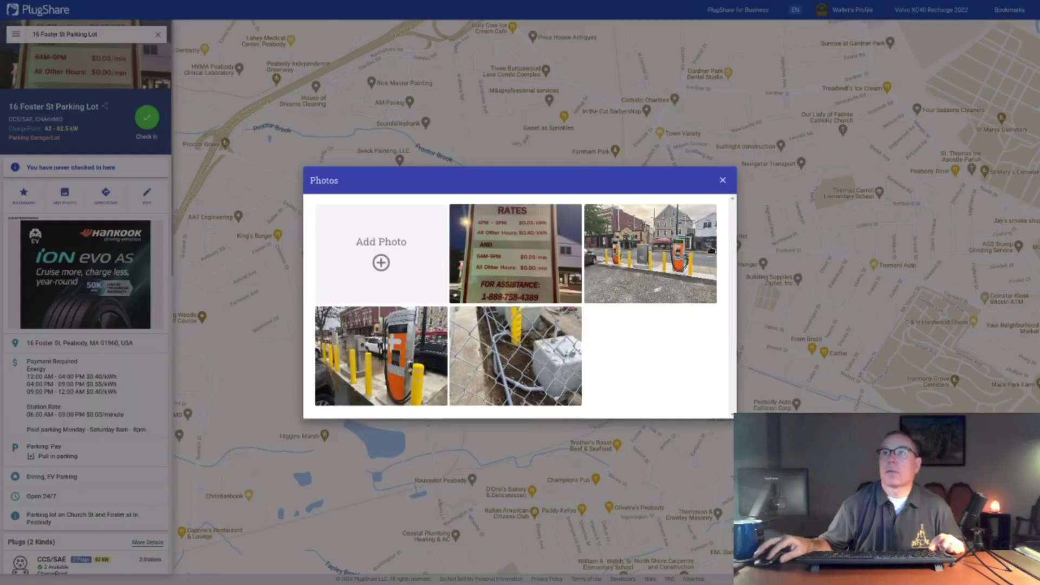
{"action": "left_click", "coordinate": [722, 178]}
- View the Peabody District Court (Coming Soon) listing and its photos, and close them
{"action": "left_click", "coordinate": [676, 317]}
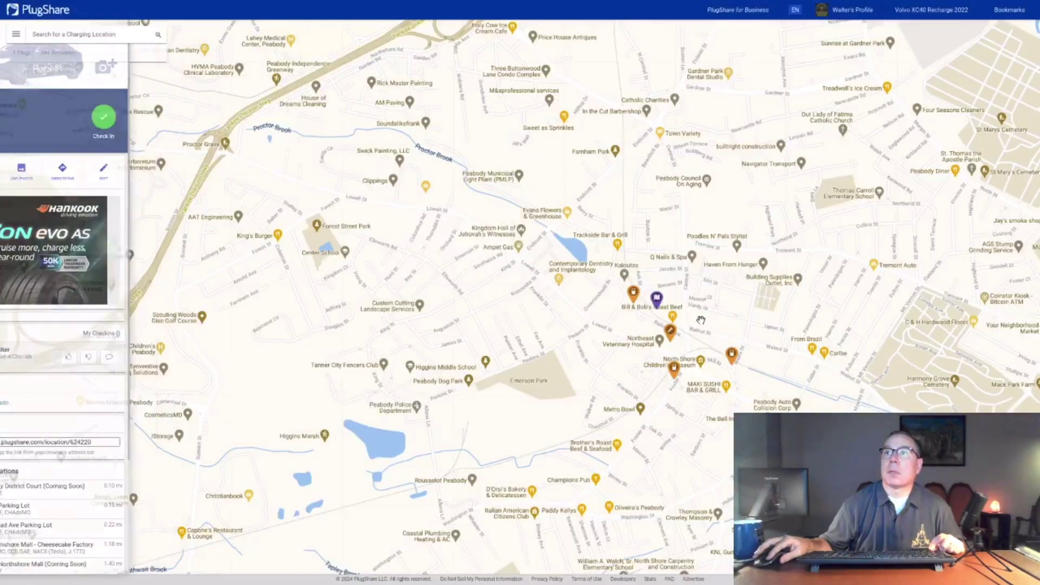
{"action": "left_click", "coordinate": [669, 332]}
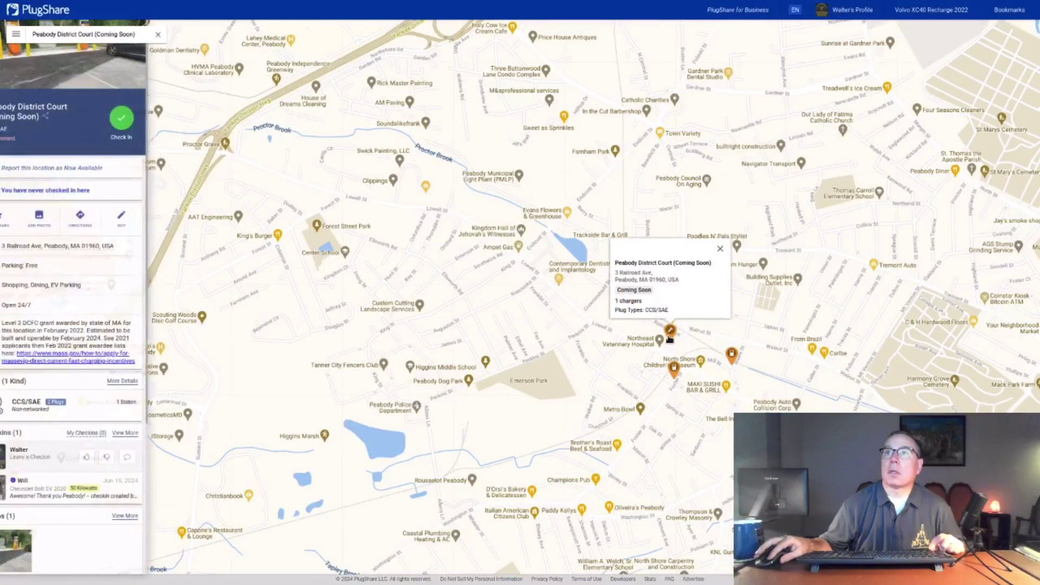
{"action": "left_click", "coordinate": [25, 74]}
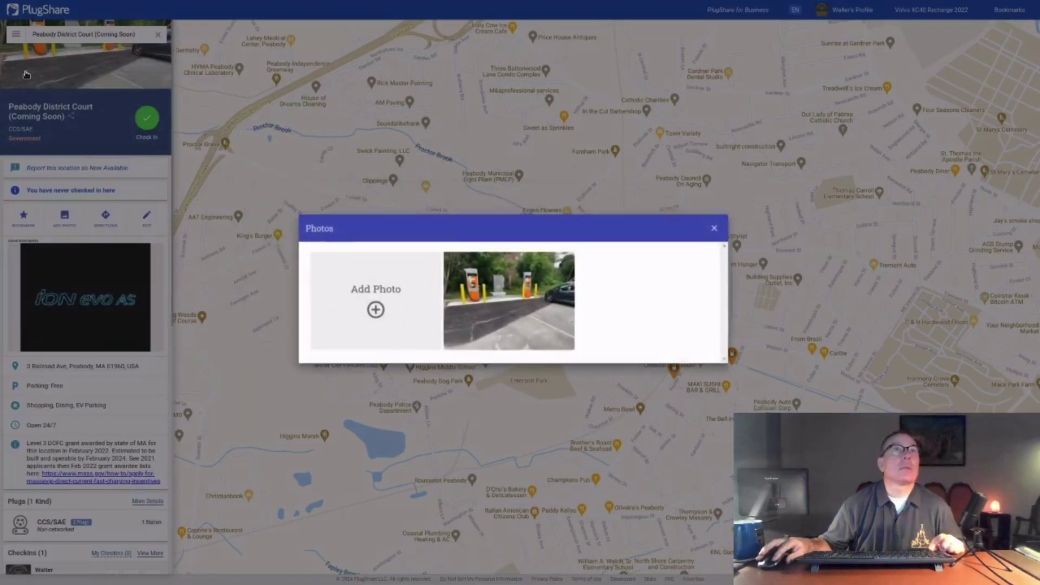
{"action": "left_click", "coordinate": [714, 228]}
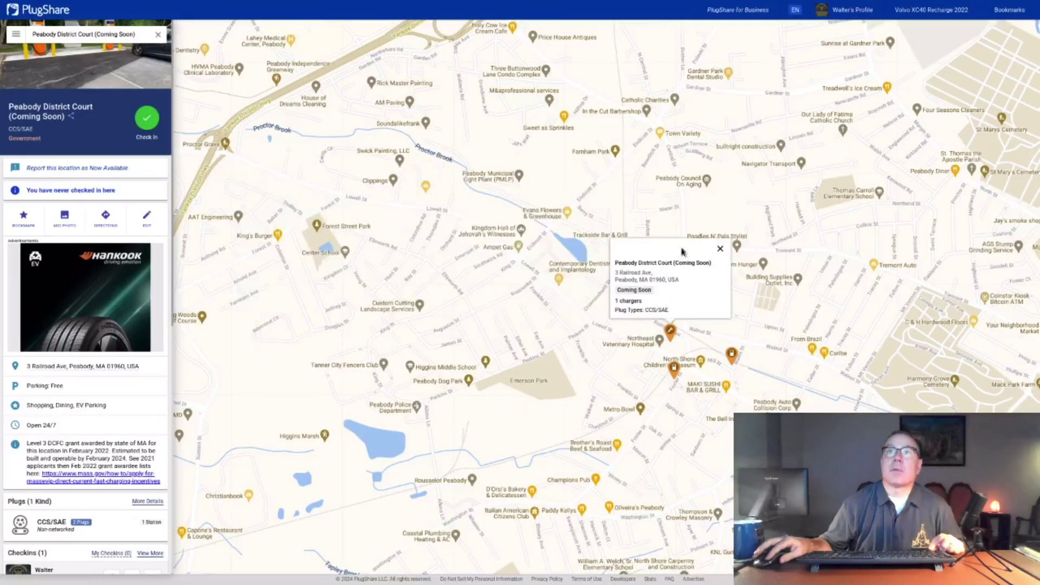
{"action": "left_click", "coordinate": [598, 358]}
- Return to the MariaDB terminal and highlight the Nar Park Art Gallery row in Dawson Creek, BC, in the ChargePoint results
{"action": "key", "text": "super"}
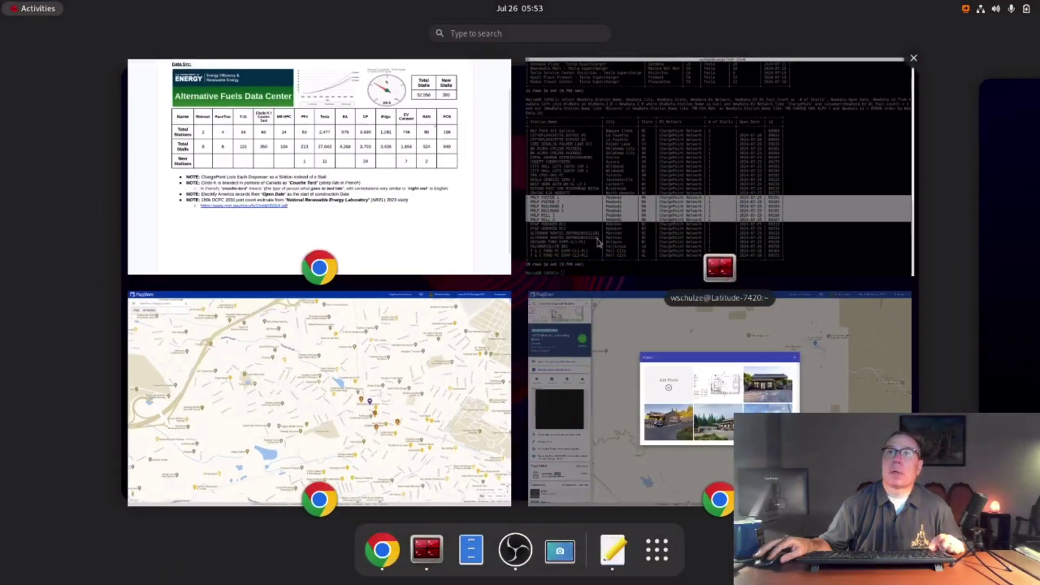
{"action": "left_click", "coordinate": [607, 209]}
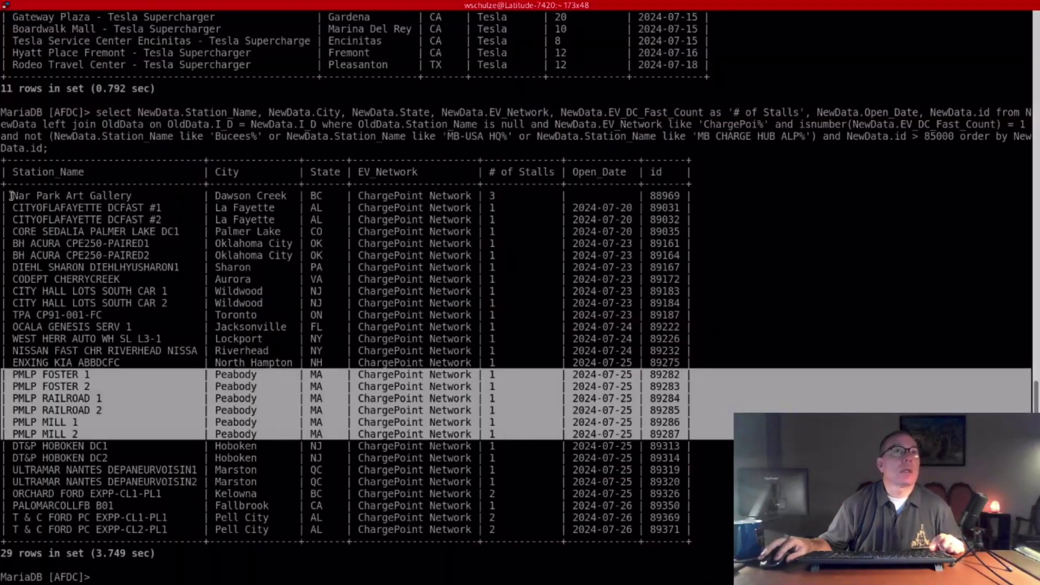
{"action": "left_click_drag", "start_coordinate": [12, 195], "coordinate": [679, 196]}
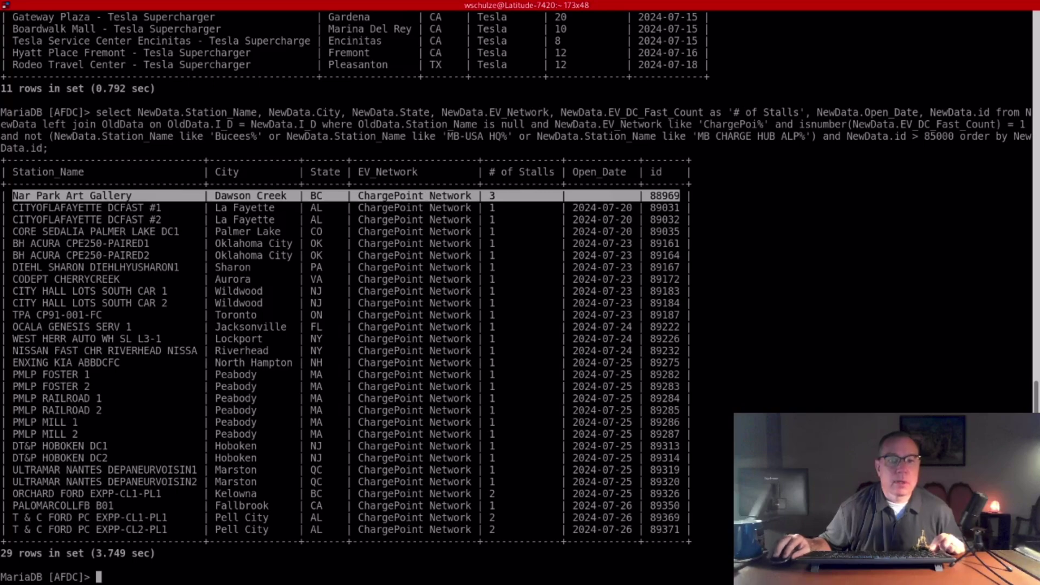
- Paste and run the query for new EV Connect stations with id above 85000, and highlight the Cedar Plaza Kissimmee row
{"action": "key", "text": "alt+Tab"}
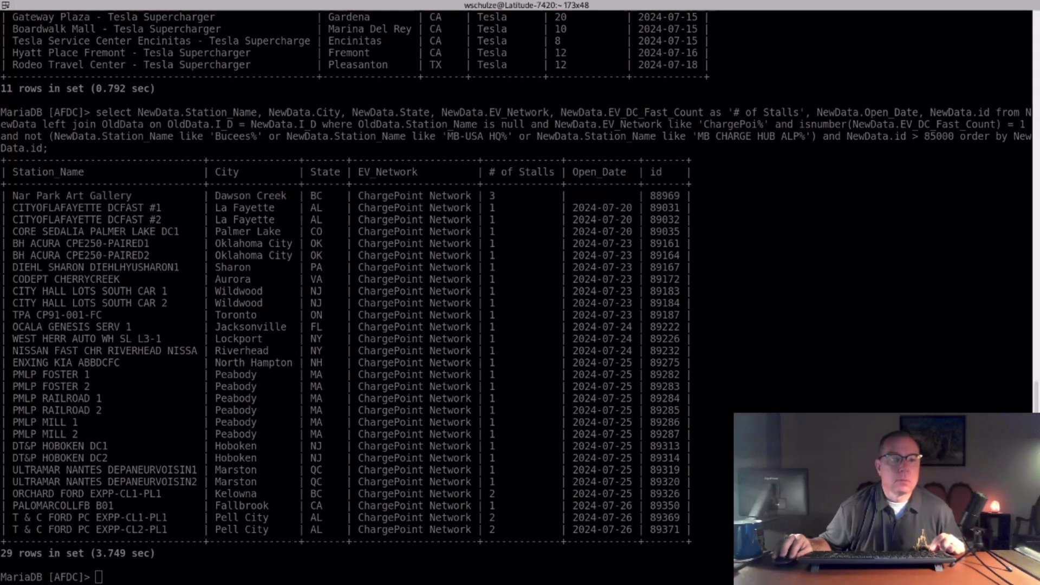
{"action": "right_click", "coordinate": [242, 407]}
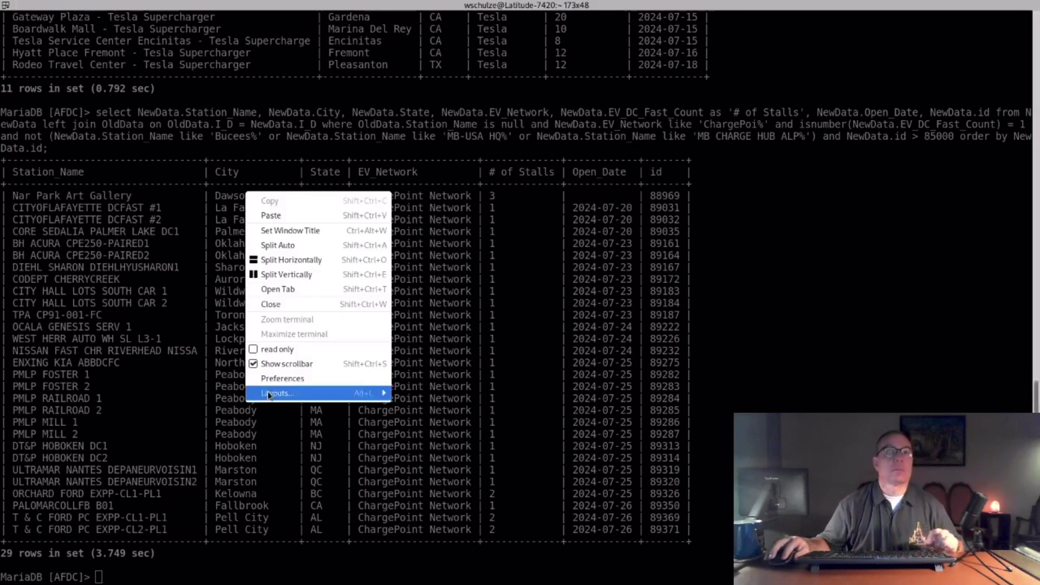
{"action": "left_click", "coordinate": [298, 216]}
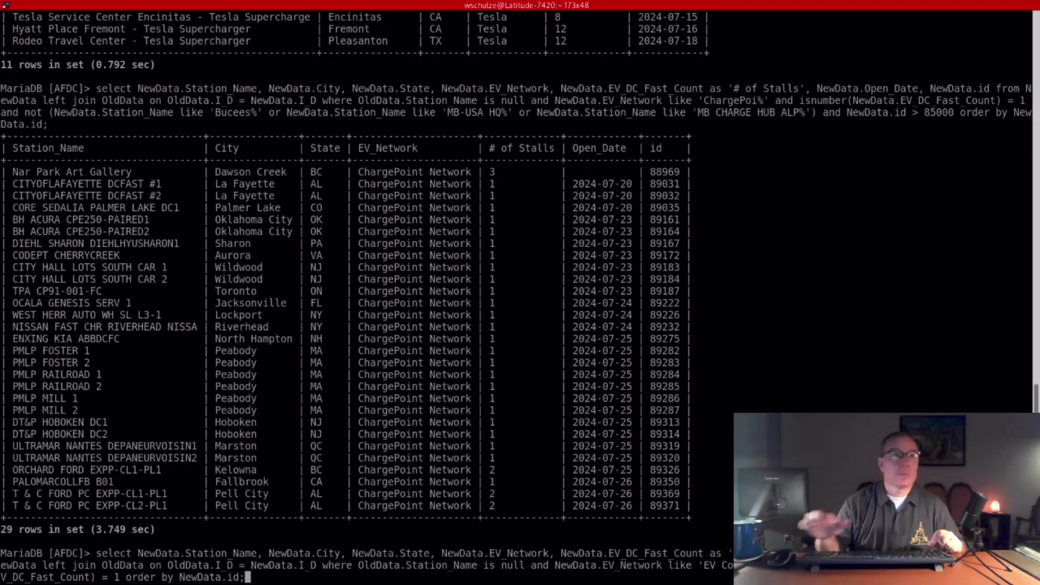
{"action": "key", "text": "Return"}
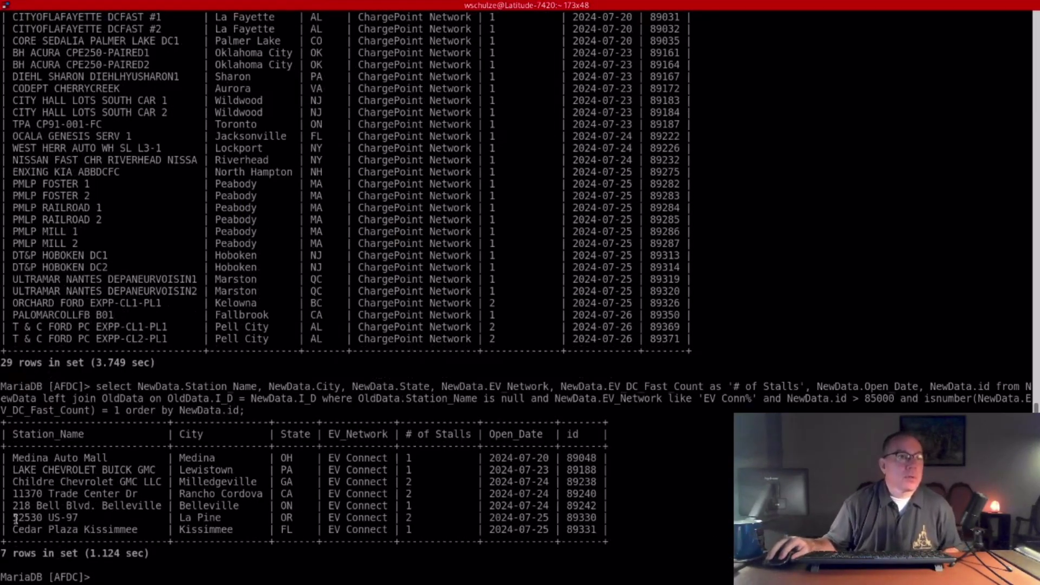
{"action": "left_click_drag", "start_coordinate": [1, 530], "coordinate": [608, 531]}
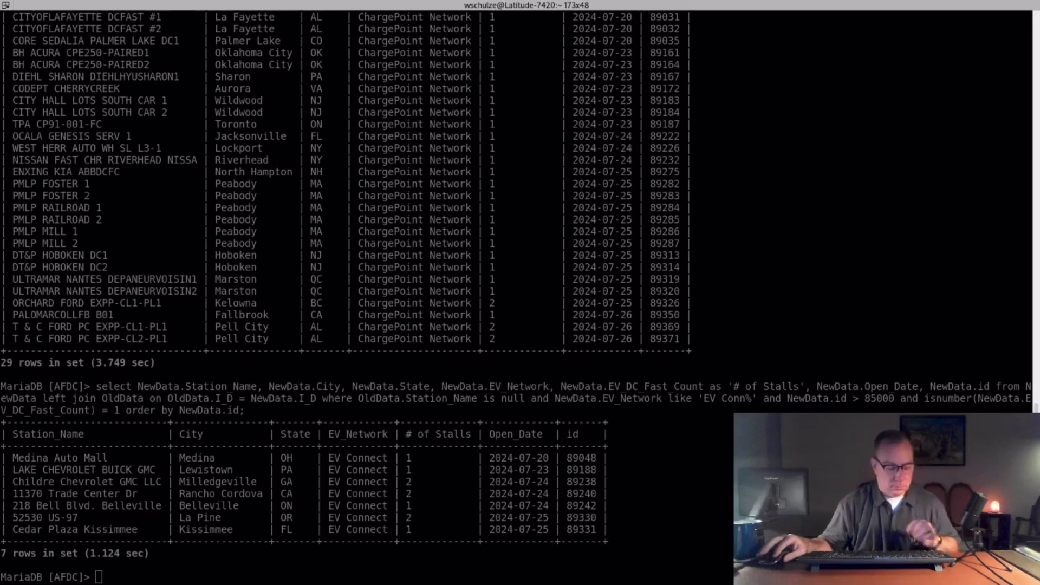
- Paste and run the query for new stations on networks like 'RIVIAN_A%', grouped by city and state, and highlight the Groveland, CA entry
{"action": "right_click", "coordinate": [438, 187]}
{"action": "left_click", "coordinate": [462, 211]}
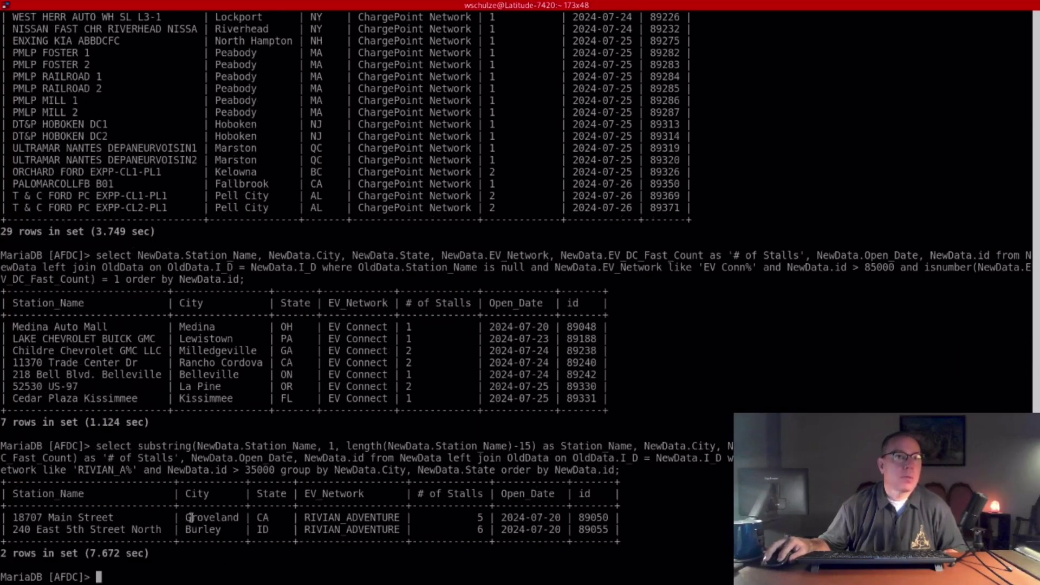
{"action": "left_click_drag", "start_coordinate": [185, 517], "coordinate": [403, 517]}
- Switch to PlugShare's 18707 Main St Lot (Coming Soon) photos, view the site plan through the concept photo, and close the gallery
{"action": "key", "text": "super"}
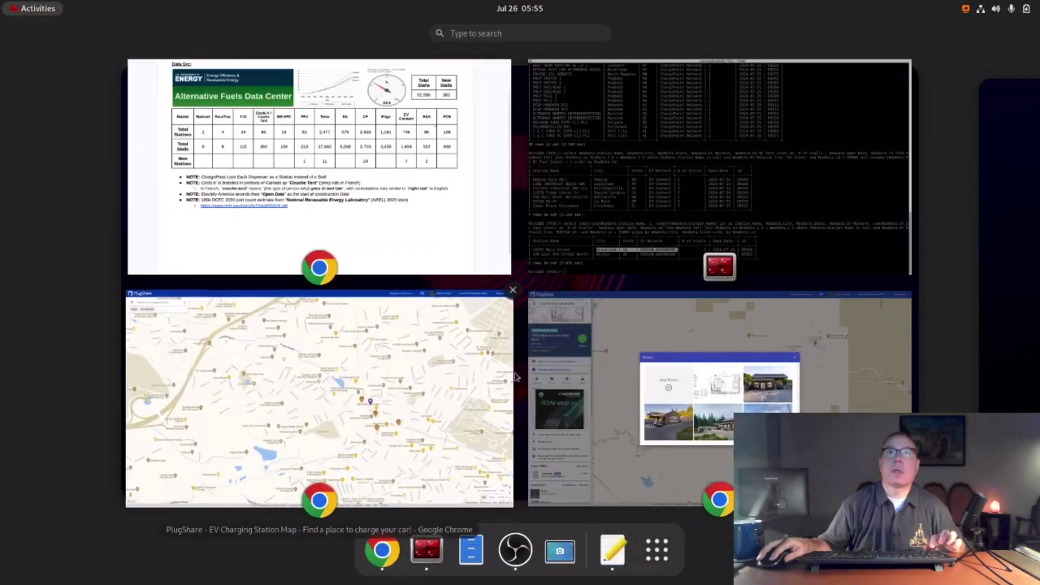
{"action": "left_click", "coordinate": [690, 450]}
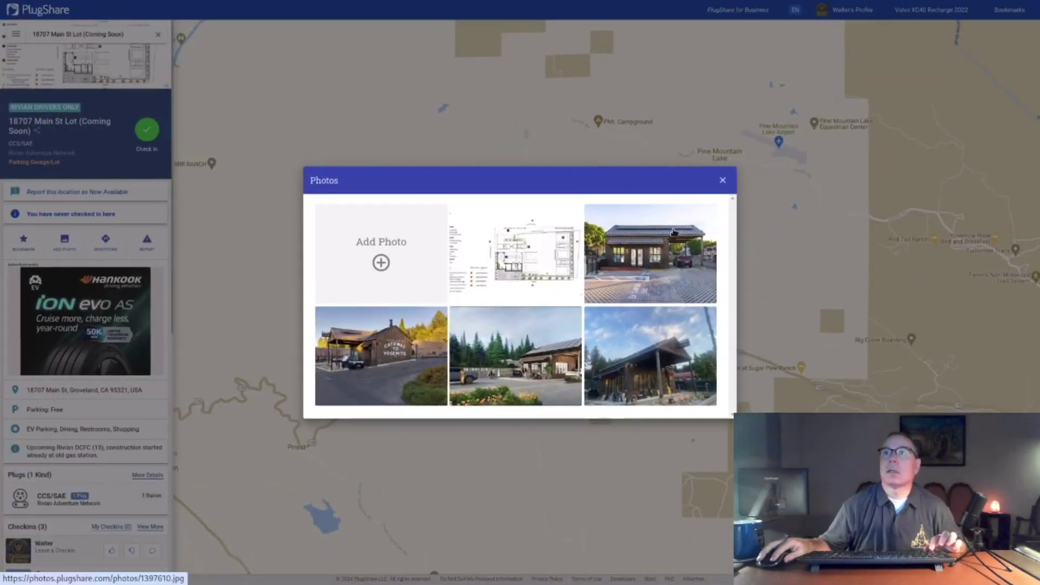
{"action": "left_click", "coordinate": [527, 263]}
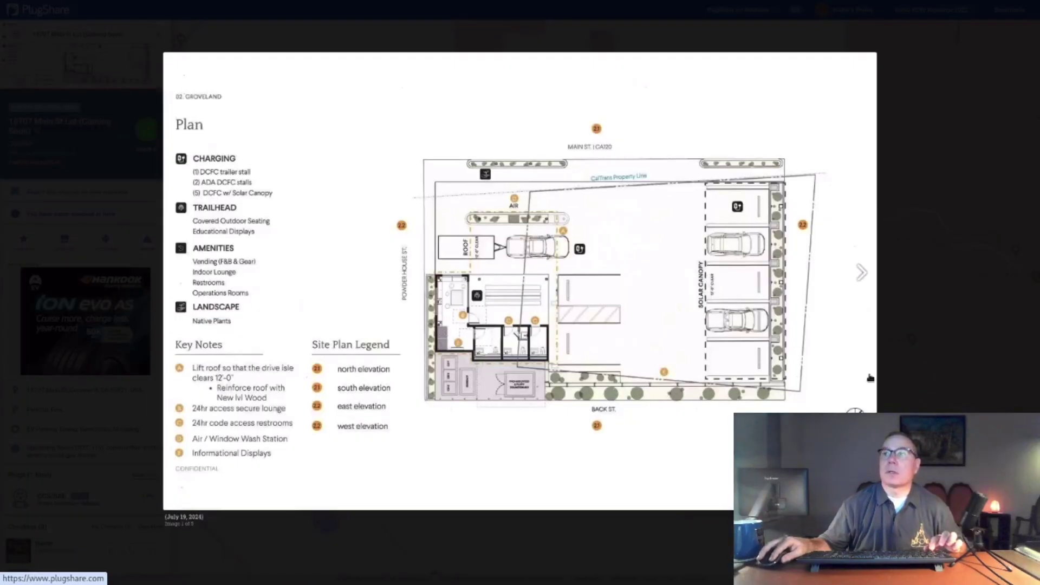
{"action": "left_click", "coordinate": [860, 274]}
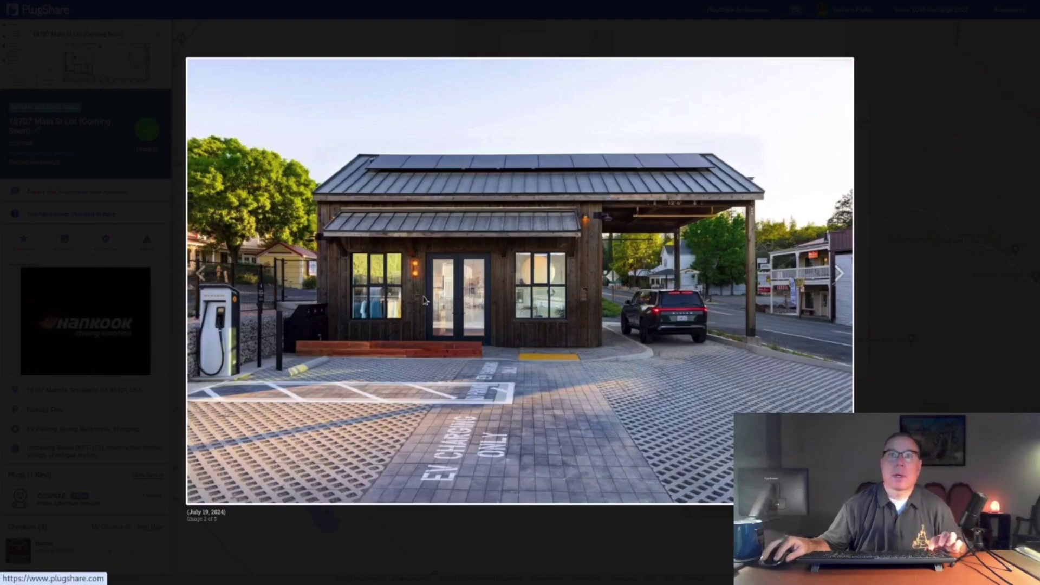
{"action": "left_click", "coordinate": [839, 274]}
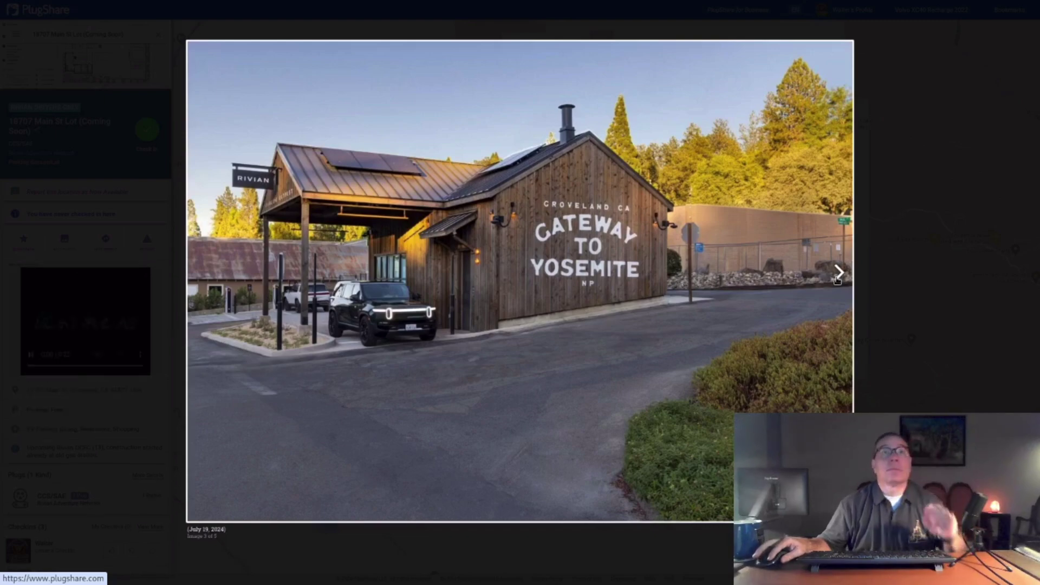
{"action": "left_click", "coordinate": [838, 273]}
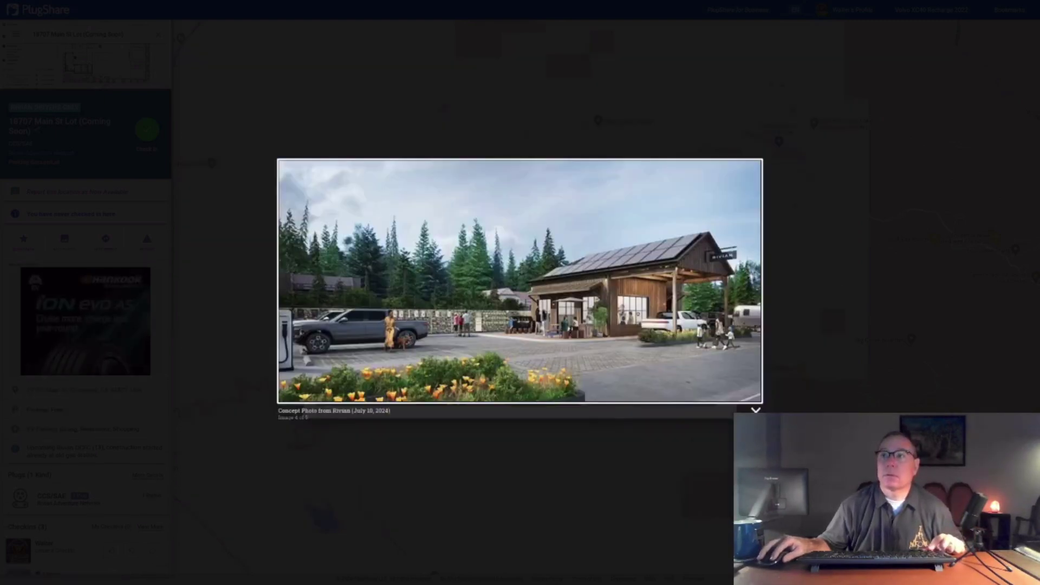
{"action": "key", "text": "Escape"}
{"action": "left_click", "coordinate": [724, 177]}
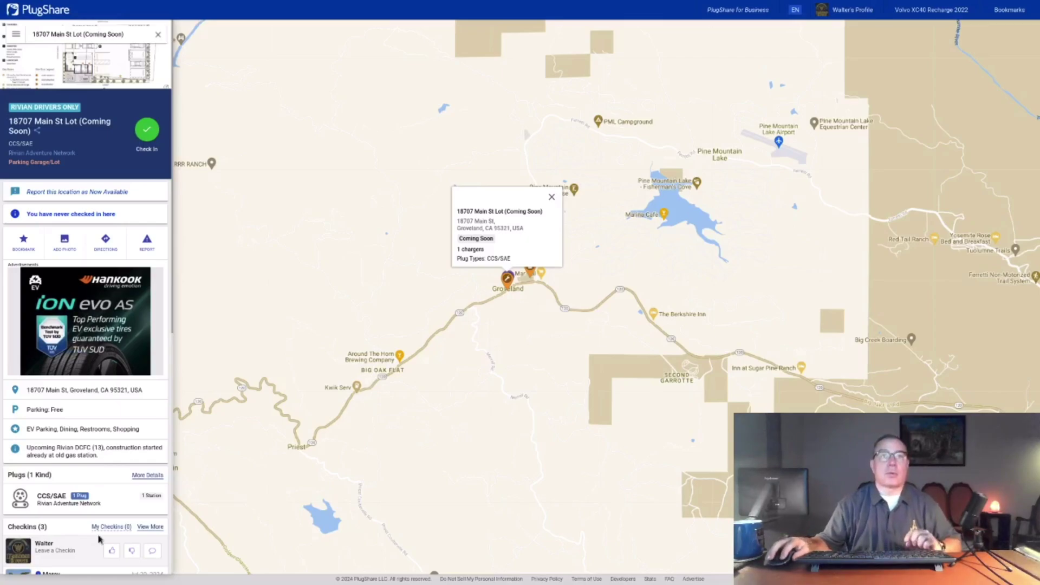
- Return to the MariaDB terminal and run the pasted query listing stations in NewData with EV_Network like 'RED_%', ordered by id
{"action": "key", "text": "super"}
{"action": "left_click", "coordinate": [578, 168]}
{"action": "right_click", "coordinate": [578, 168]}
{"action": "left_click", "coordinate": [596, 185]}
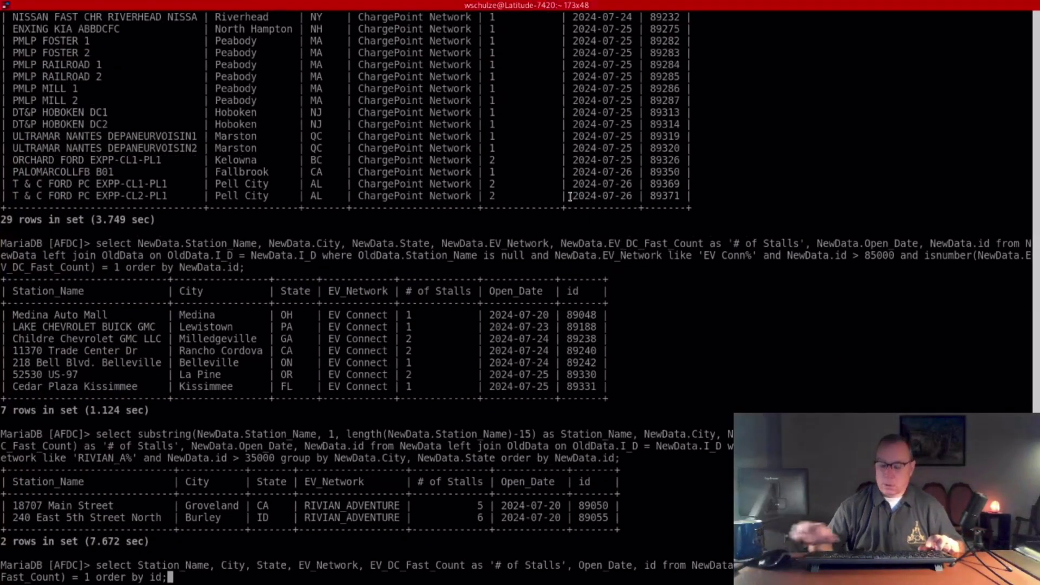
{"action": "key", "text": "Return"}
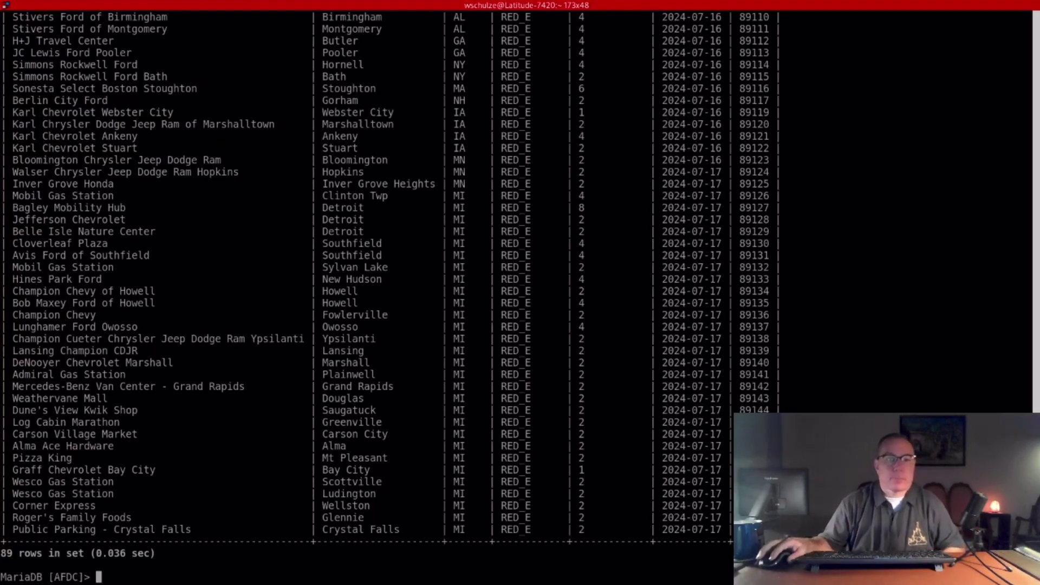
- Change the table in the RED_E station query from NewData to OldData and run it
{"action": "key", "text": "ctrl+shift+v"}
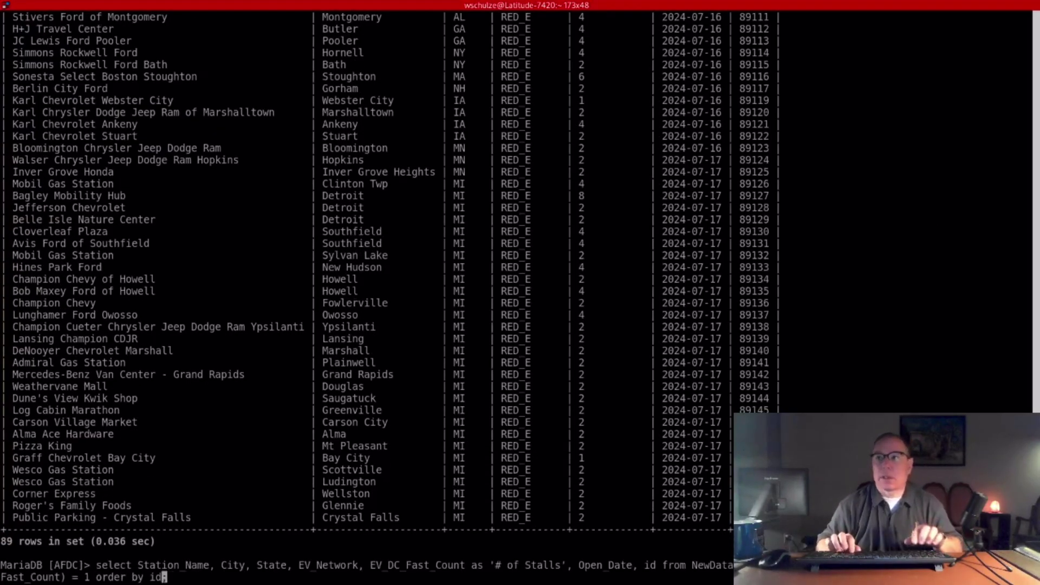
{"action": "type", "text": ";"}
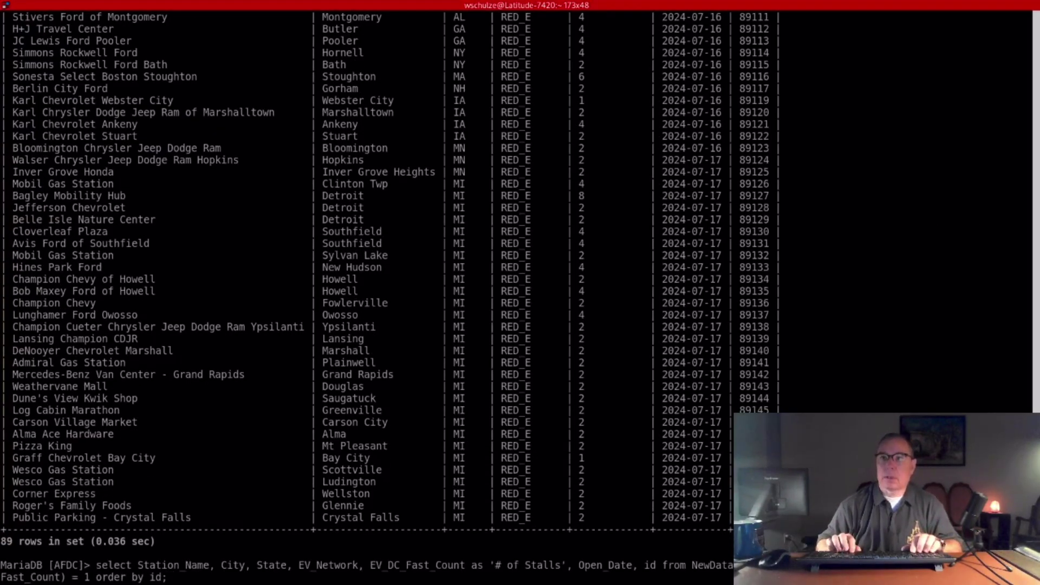
{"action": "key", "text": "Left"}
{"action": "key", "text": "Left"}
{"action": "key", "text": "Left"}
{"action": "key", "text": "Left"}
{"action": "key", "text": "Left"}
{"action": "key", "text": "Left"}
{"action": "key", "text": "Left"}
{"action": "key", "text": "Left"}
{"action": "key", "text": "Left"}
{"action": "key", "text": "Left"}
{"action": "key", "text": "Left"}
{"action": "key", "text": "Left"}
{"action": "key", "text": "Left"}
{"action": "key", "text": "Left"}
{"action": "key", "text": "Left"}
{"action": "key", "text": "Left"}
{"action": "key", "text": "Left"}
{"action": "key", "text": "Left"}
{"action": "key", "text": "Left"}
{"action": "key", "text": "Left"}
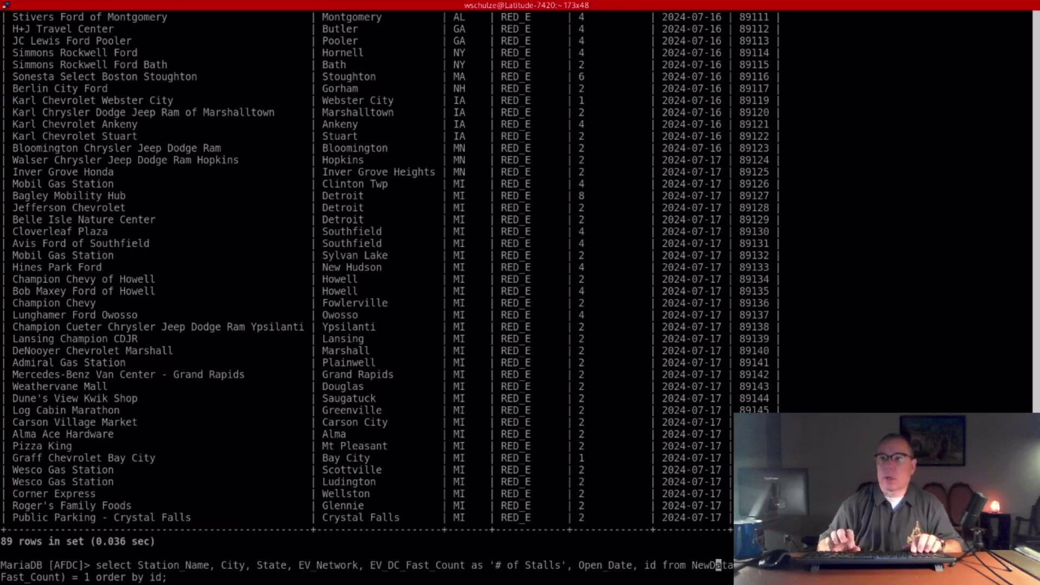
{"action": "key", "text": "BackSpace"}
{"action": "key", "text": "BackSpace"}
{"action": "key", "text": "BackSpace"}
{"action": "type", "text": "Old"}
{"action": "key", "text": "Return"}
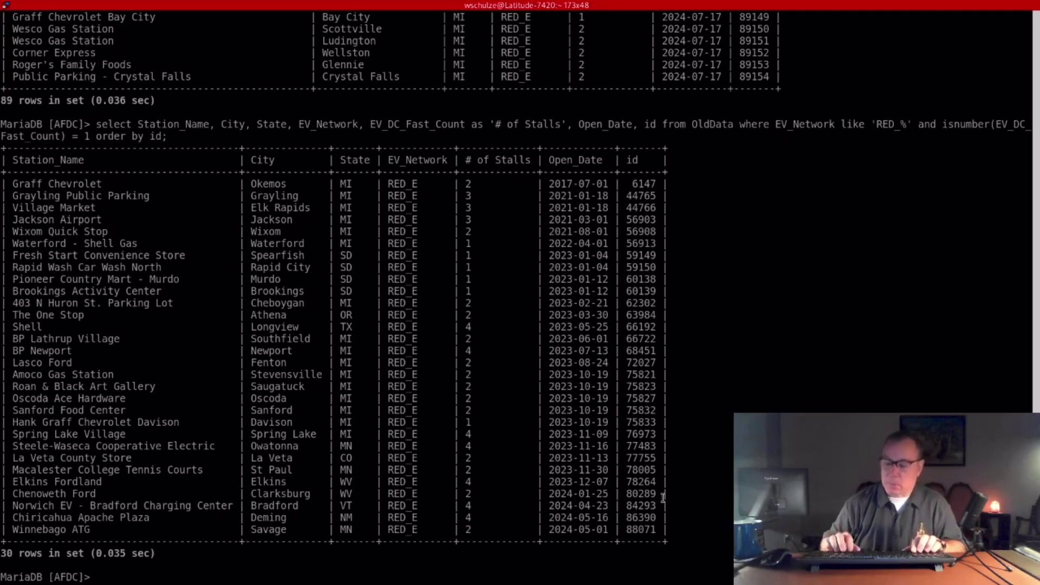
- Recall the RED_E station query on the NewData table and run it again
{"action": "key", "text": "Up"}
{"action": "key", "text": "Up"}
{"action": "key", "text": "Return"}
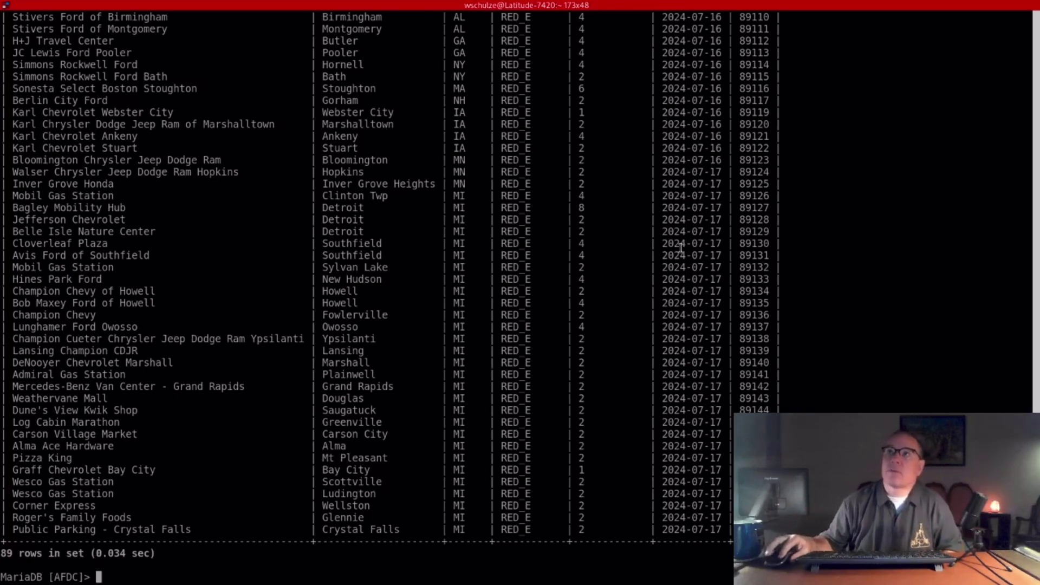
- Examine the open dates and locations of the recently added RED_E stations in the NewData results
{"action": "scroll", "coordinate": [680, 248], "scroll_direction": "up", "scroll_amount": 10}
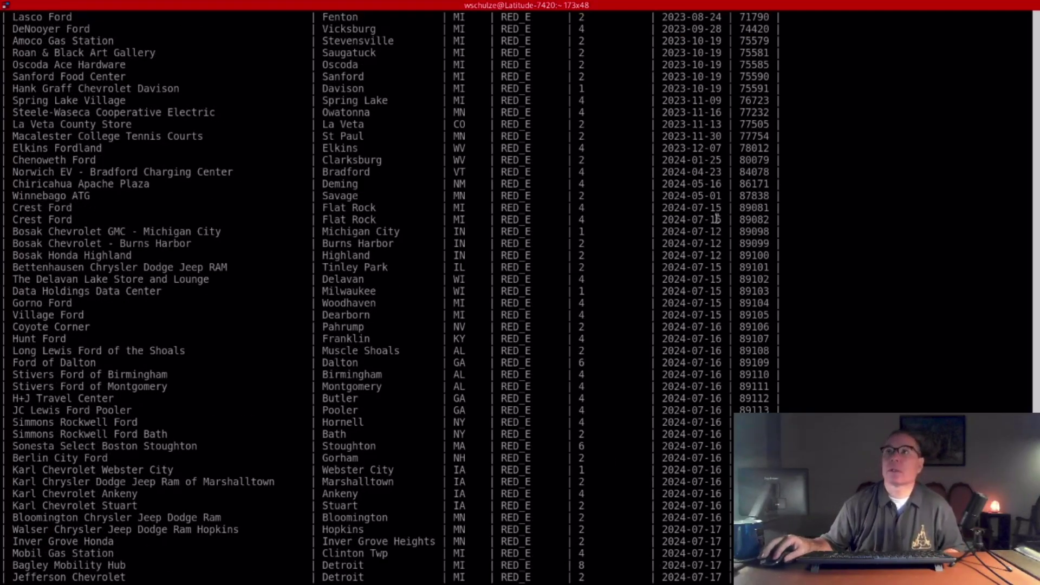
{"action": "scroll", "coordinate": [689, 529], "scroll_direction": "down", "scroll_amount": 2}
{"action": "scroll", "coordinate": [689, 529], "scroll_direction": "down", "scroll_amount": 8}
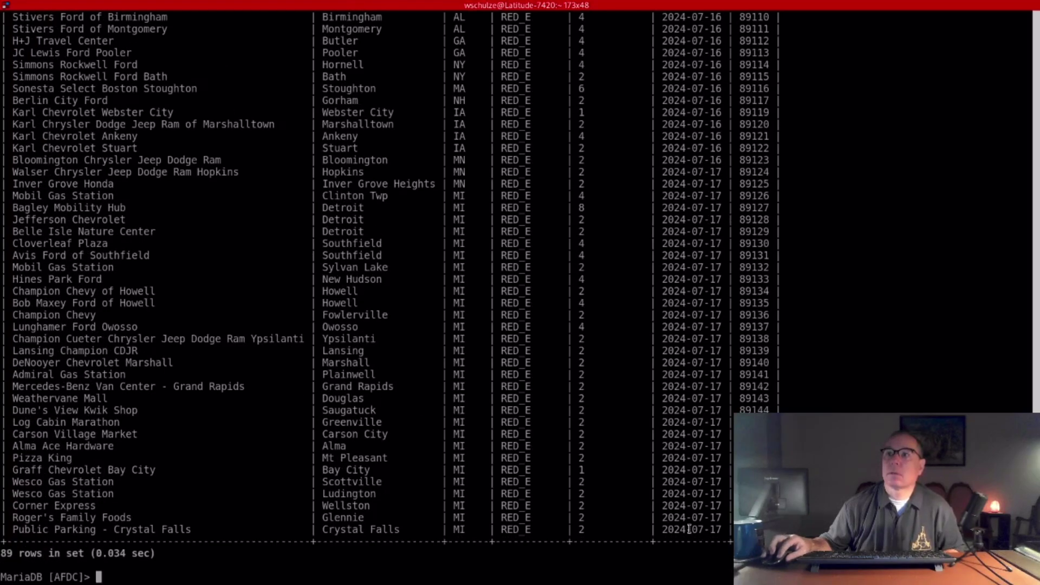
{"action": "scroll", "coordinate": [693, 300], "scroll_direction": "up", "scroll_amount": 7}
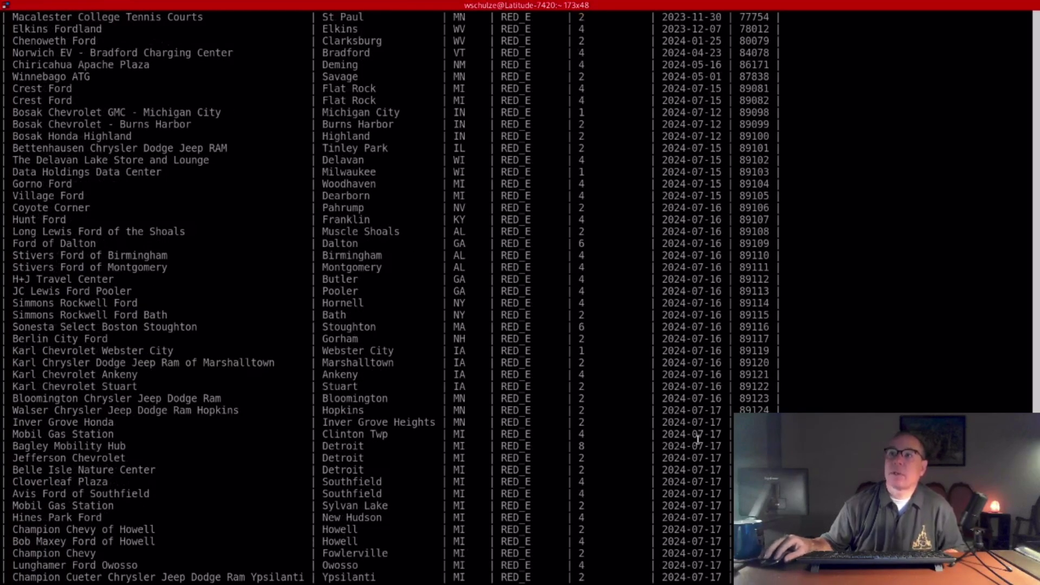
{"action": "scroll", "coordinate": [705, 450], "scroll_direction": "down", "scroll_amount": 7}
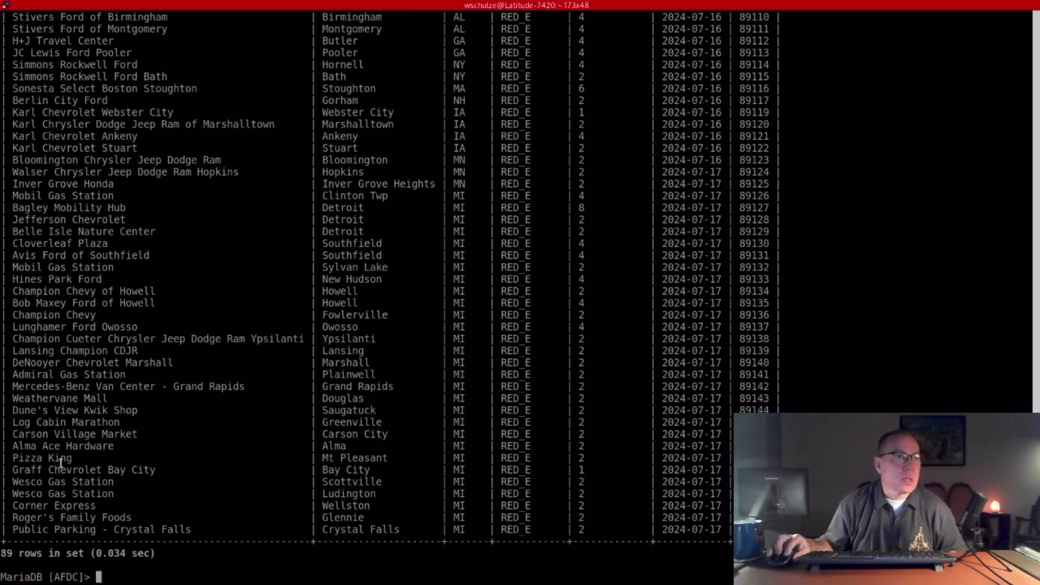
{"action": "scroll", "coordinate": [60, 463], "scroll_direction": "up", "scroll_amount": 5}
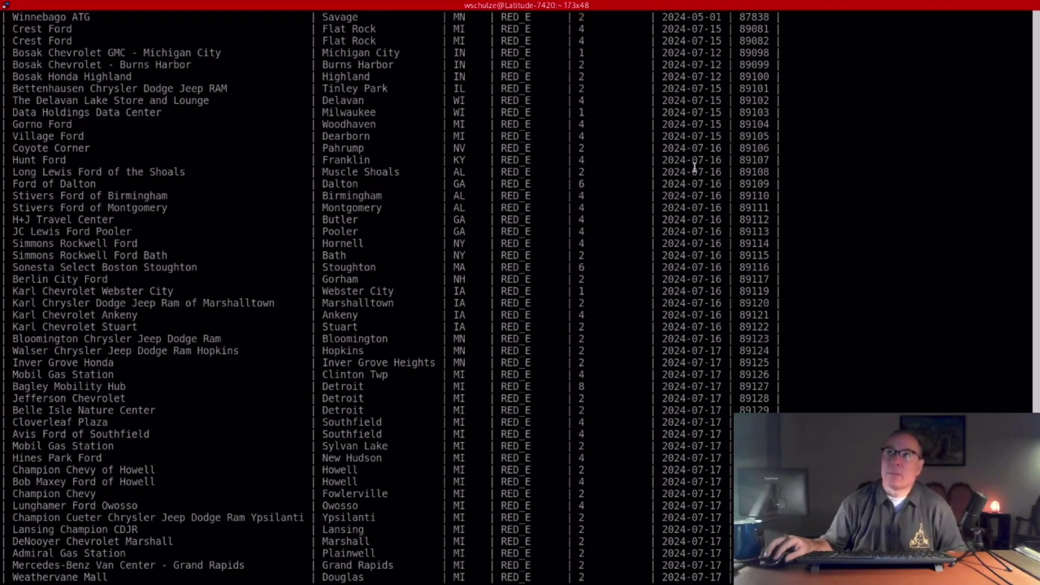
{"action": "scroll", "coordinate": [380, 390], "scroll_direction": "up", "scroll_amount": 3}
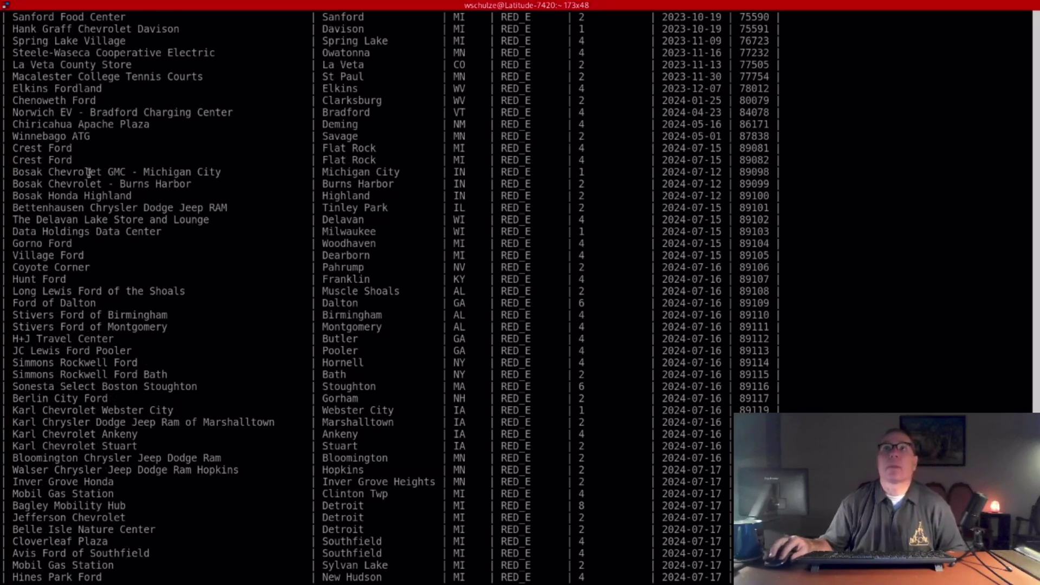
- Highlight the rows from Crest Ford through Bosak Honda Highland, clear that selection, and highlight the Winnebago ATG open date
{"action": "left_click_drag", "start_coordinate": [3, 174], "coordinate": [412, 180]}
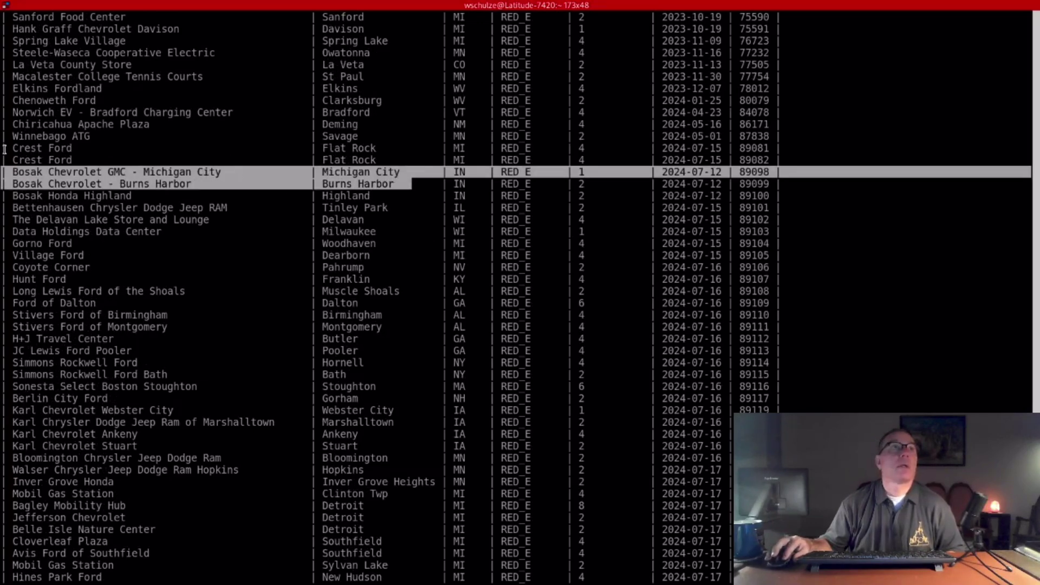
{"action": "left_click_drag", "start_coordinate": [2, 148], "coordinate": [532, 195]}
{"action": "scroll", "coordinate": [428, 254], "scroll_direction": "up", "scroll_amount": 5}
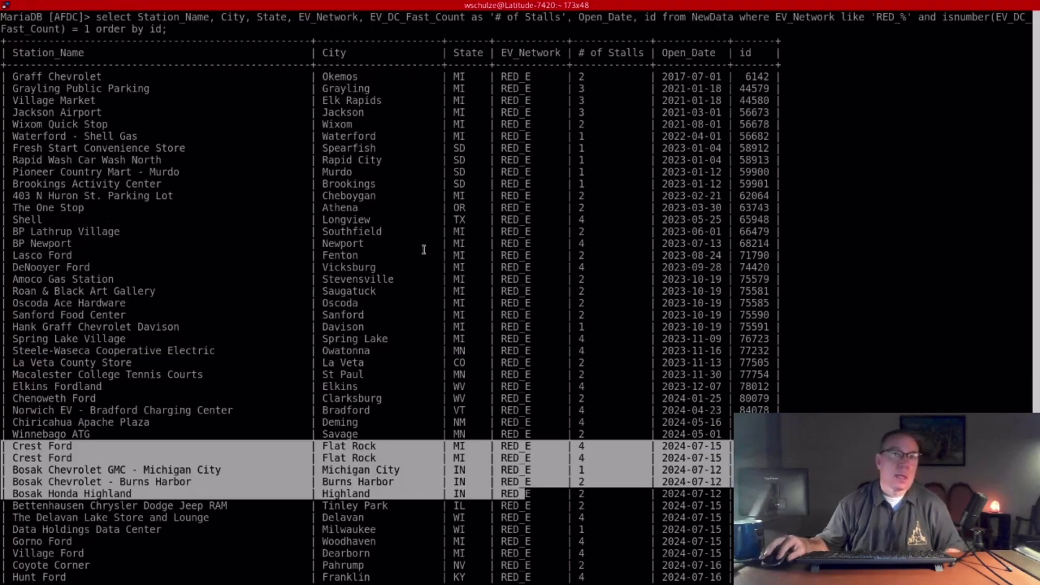
{"action": "left_click", "coordinate": [394, 276]}
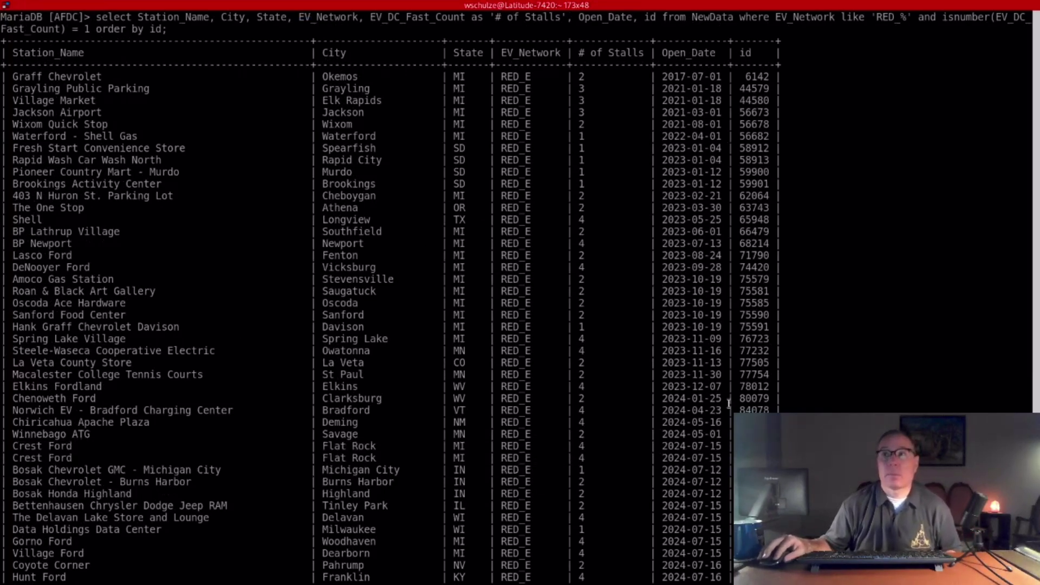
{"action": "left_click_drag", "start_coordinate": [723, 434], "coordinate": [661, 434]}
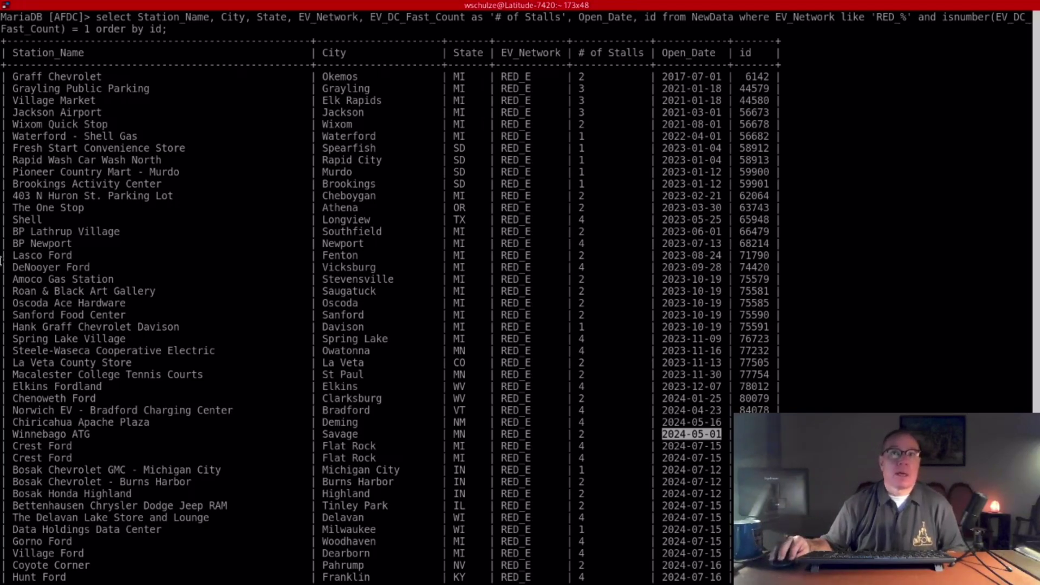
- Highlight the two Simmons Rockwell Ford rows in NY, followed by the H+J Travel Center and JC Lewis Ford Pooler rows in GA
{"action": "scroll", "coordinate": [1, 276], "scroll_direction": "down", "scroll_amount": 3}
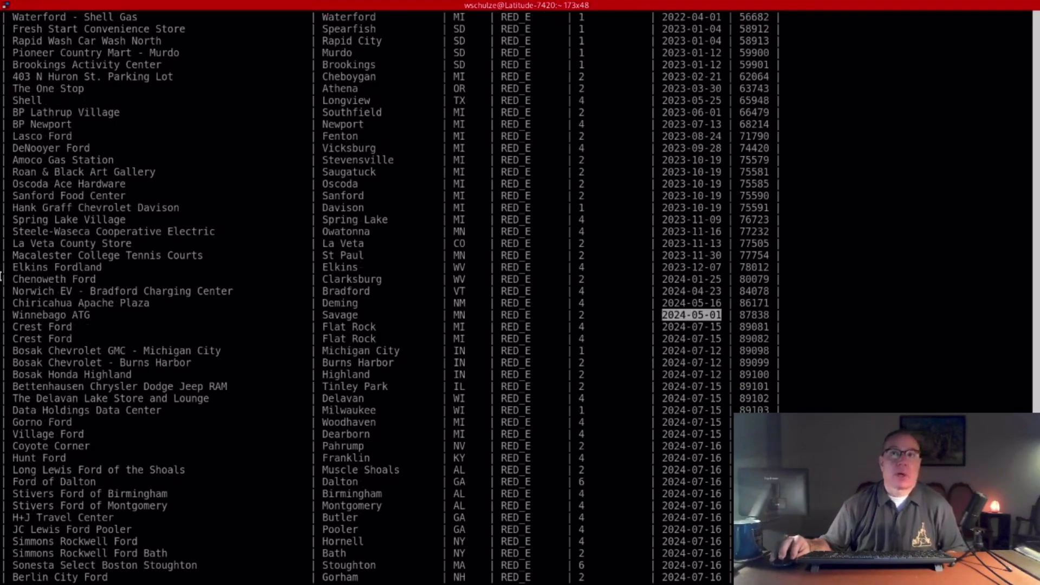
{"action": "scroll", "coordinate": [1, 276], "scroll_direction": "down", "scroll_amount": 3}
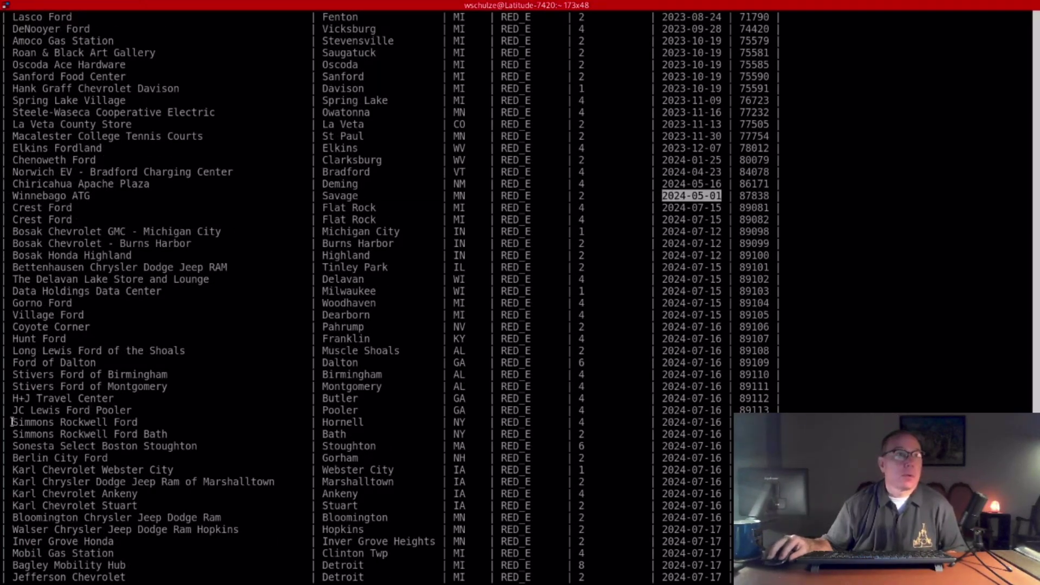
{"action": "left_click_drag", "start_coordinate": [1, 422], "coordinate": [2, 433]}
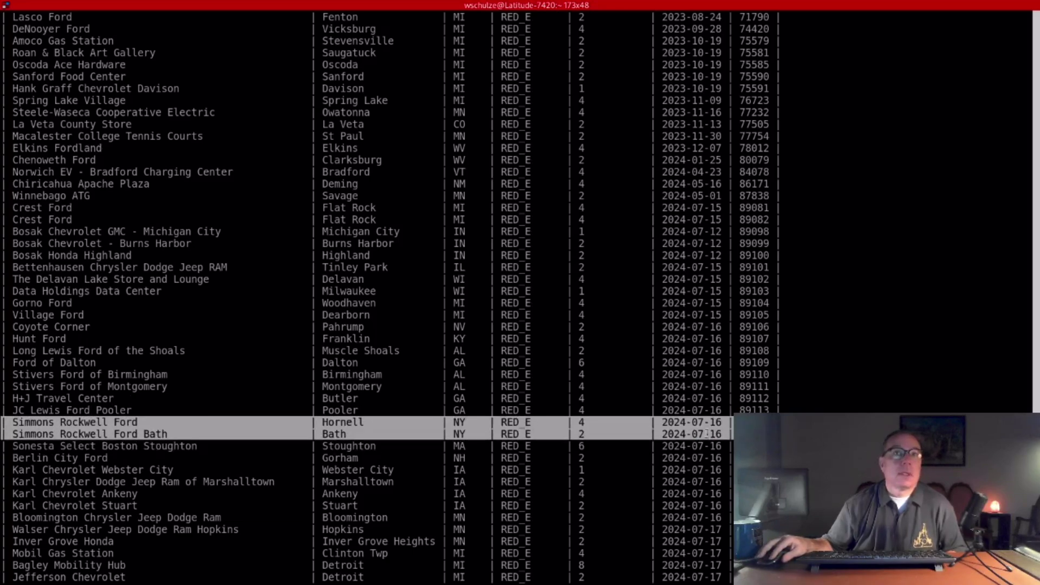
{"action": "left_click_drag", "start_coordinate": [1, 398], "coordinate": [821, 408]}
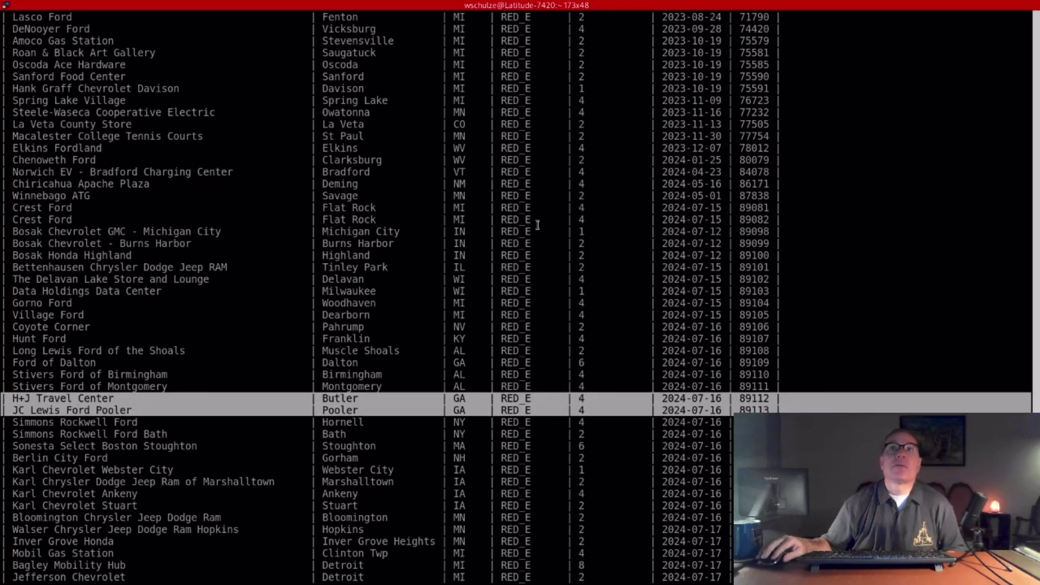
{"action": "scroll", "coordinate": [506, 290], "scroll_direction": "down", "scroll_amount": 3}
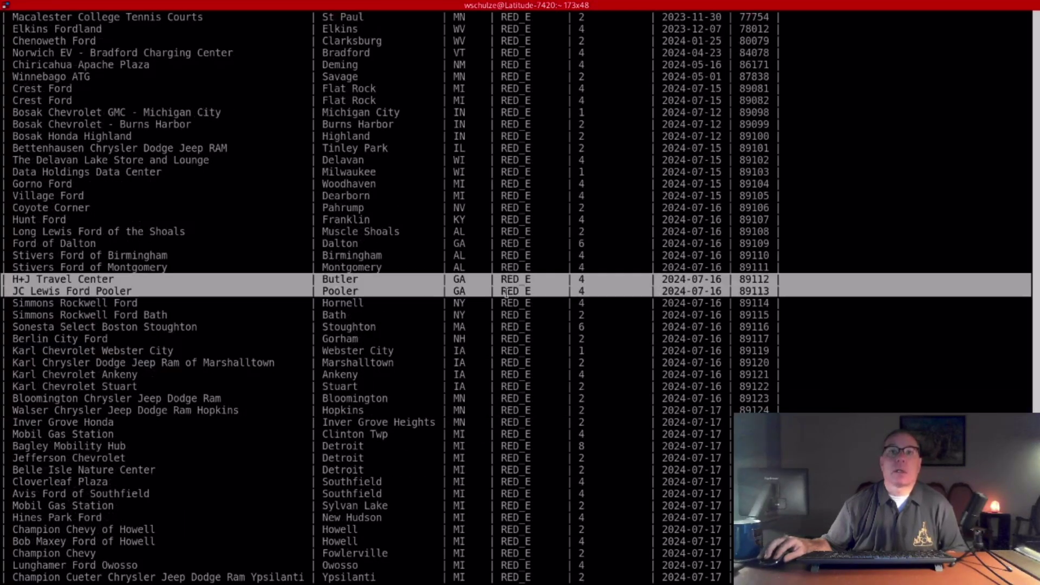
- Highlight the MI rows from Cloverleaf Plaza through Lansing Champion CDJR, followed by those from Mobil Gas Station in Clinton Twp through Public Parking - Crystal Falls
{"action": "scroll", "coordinate": [507, 292], "scroll_direction": "down", "scroll_amount": 2}
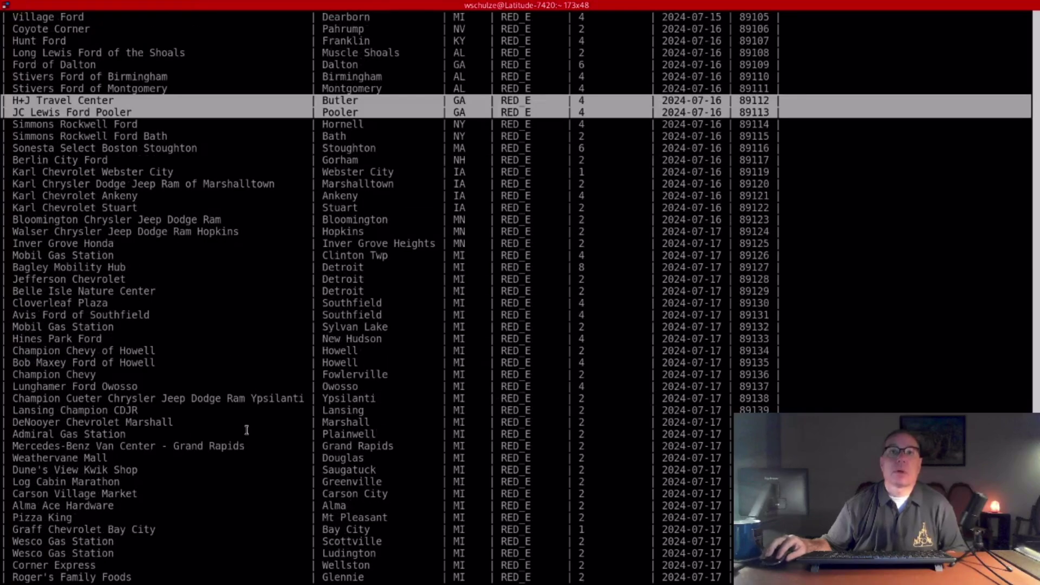
{"action": "left_click_drag", "start_coordinate": [1, 302], "coordinate": [738, 407]}
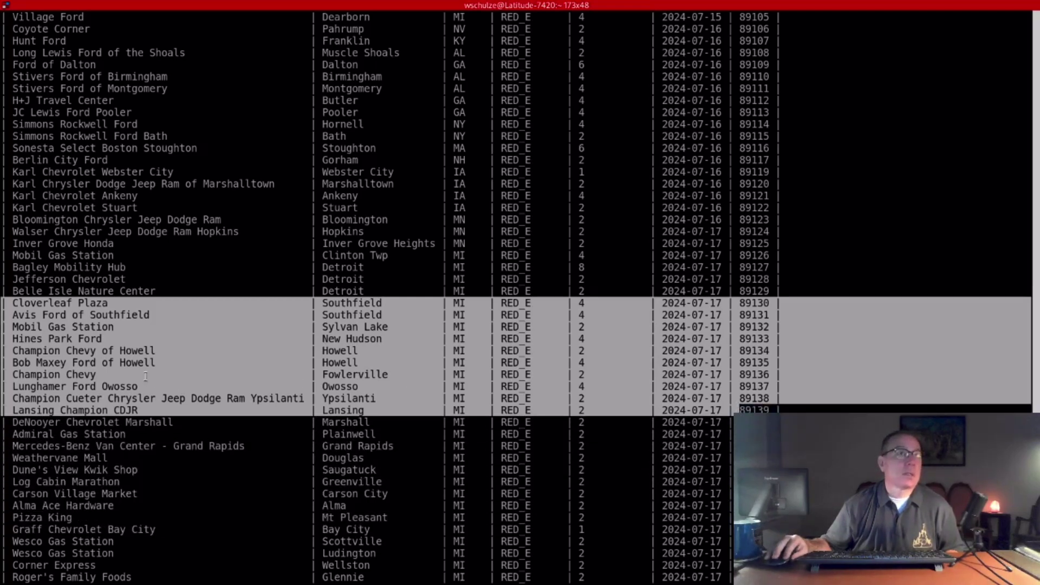
{"action": "scroll", "coordinate": [146, 375], "scroll_direction": "down", "scroll_amount": 2}
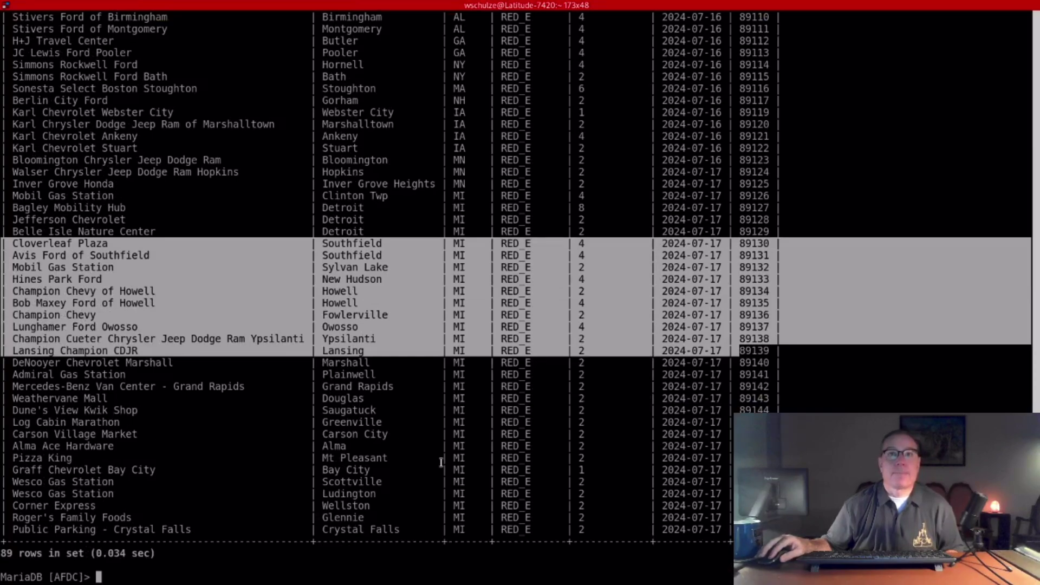
{"action": "left_click", "coordinate": [1, 254]}
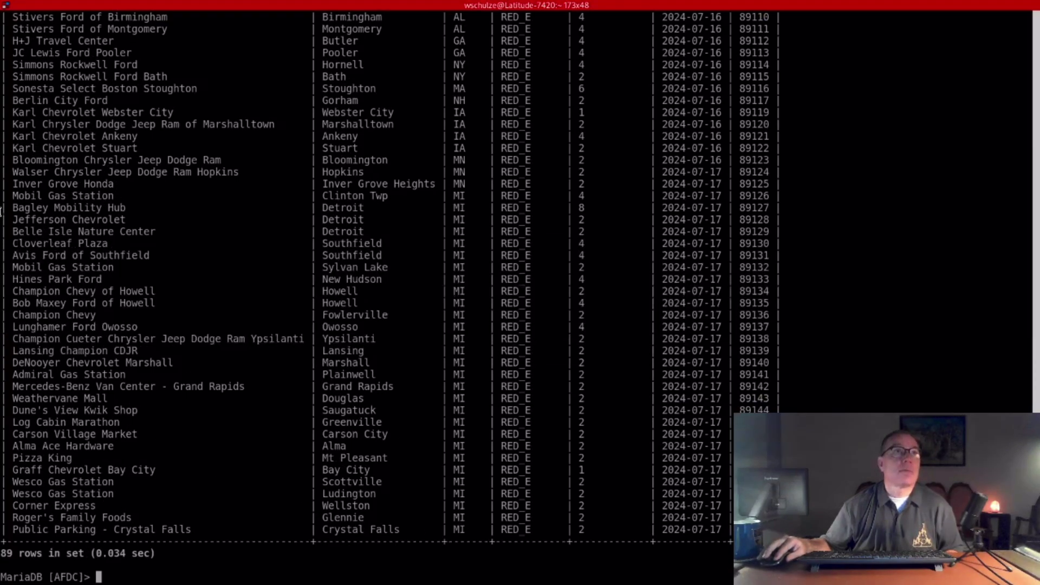
{"action": "left_click_drag", "start_coordinate": [2, 208], "coordinate": [2, 536]}
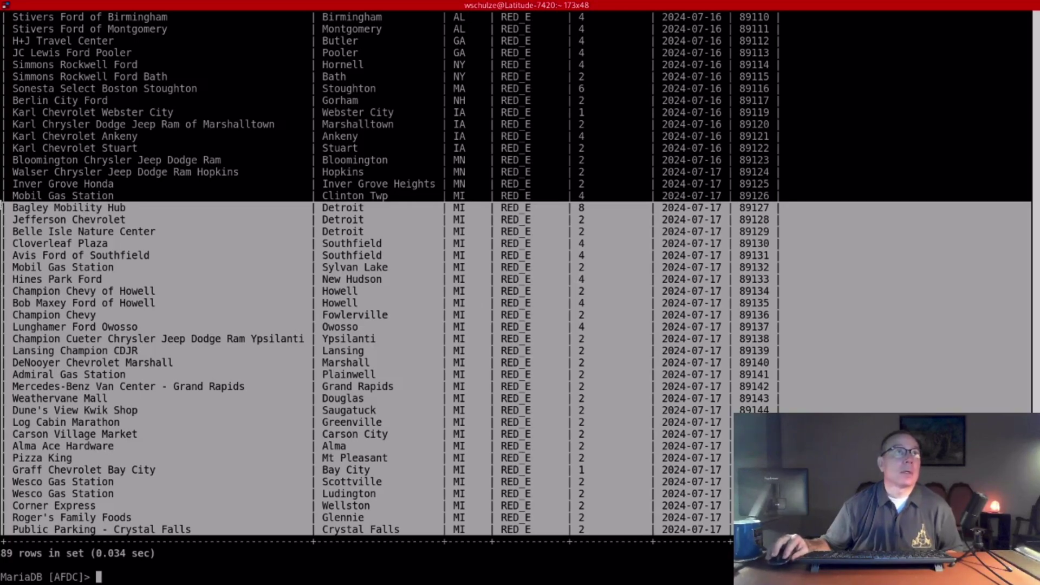
{"action": "left_click_drag", "start_coordinate": [2, 197], "coordinate": [867, 531]}
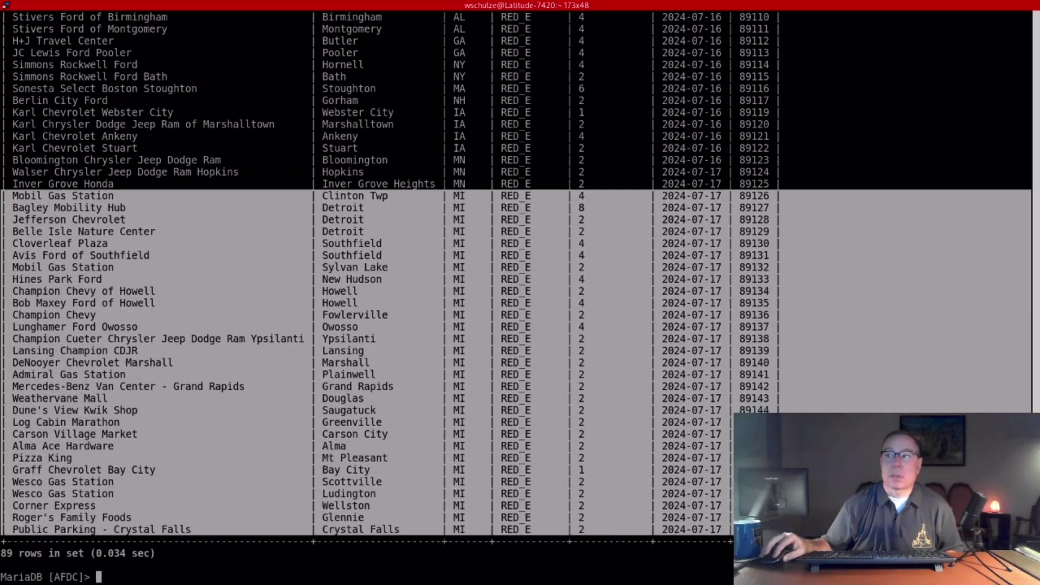